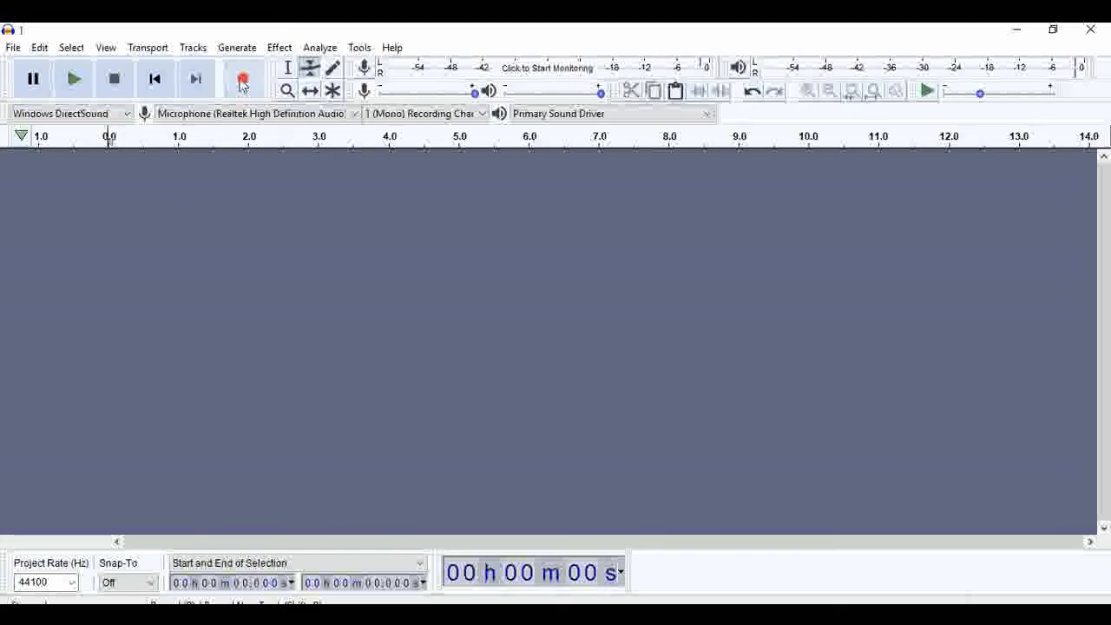
Step: Record a voice clip about 4 seconds long on a new track and play it back
{"action": "left_click", "coordinate": [243, 81]}
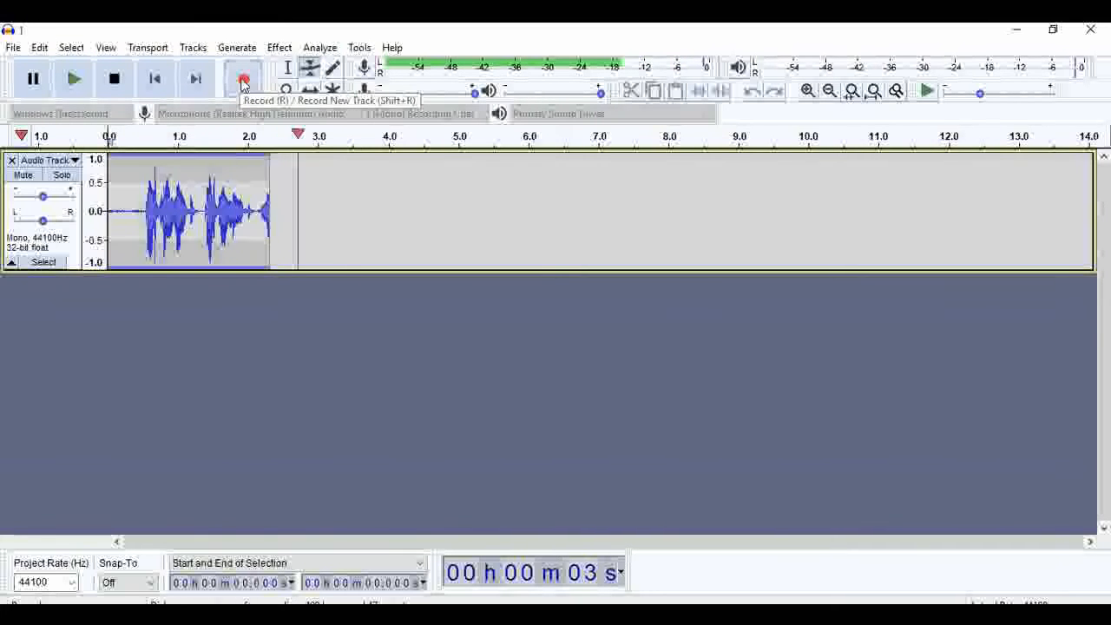
{"action": "left_click", "coordinate": [114, 80]}
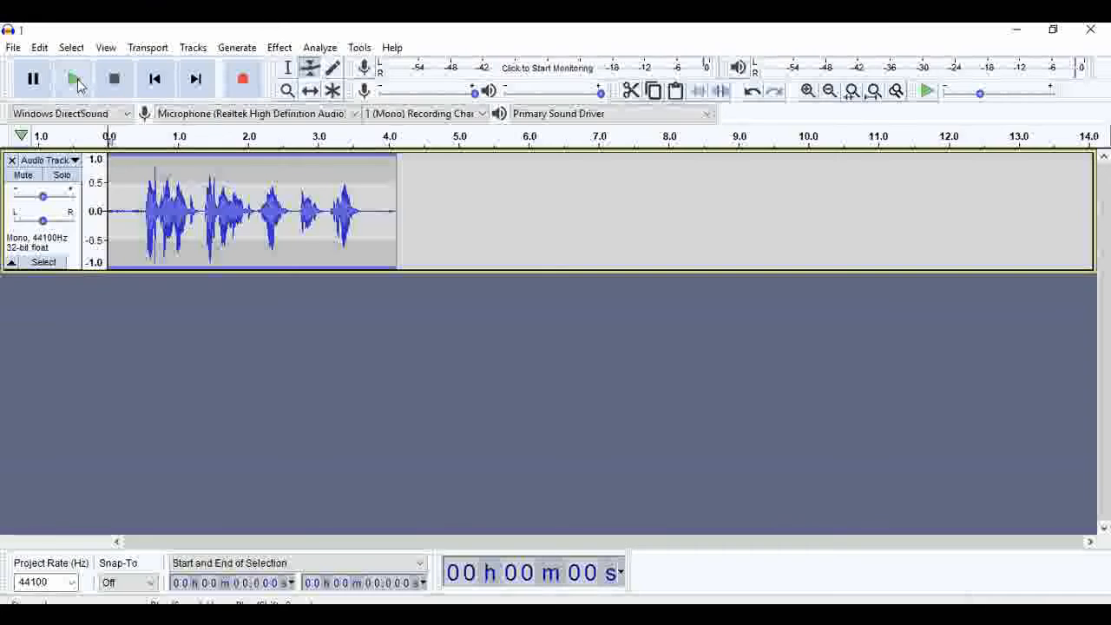
{"action": "left_click", "coordinate": [75, 80]}
{"action": "left_click", "coordinate": [75, 80]}
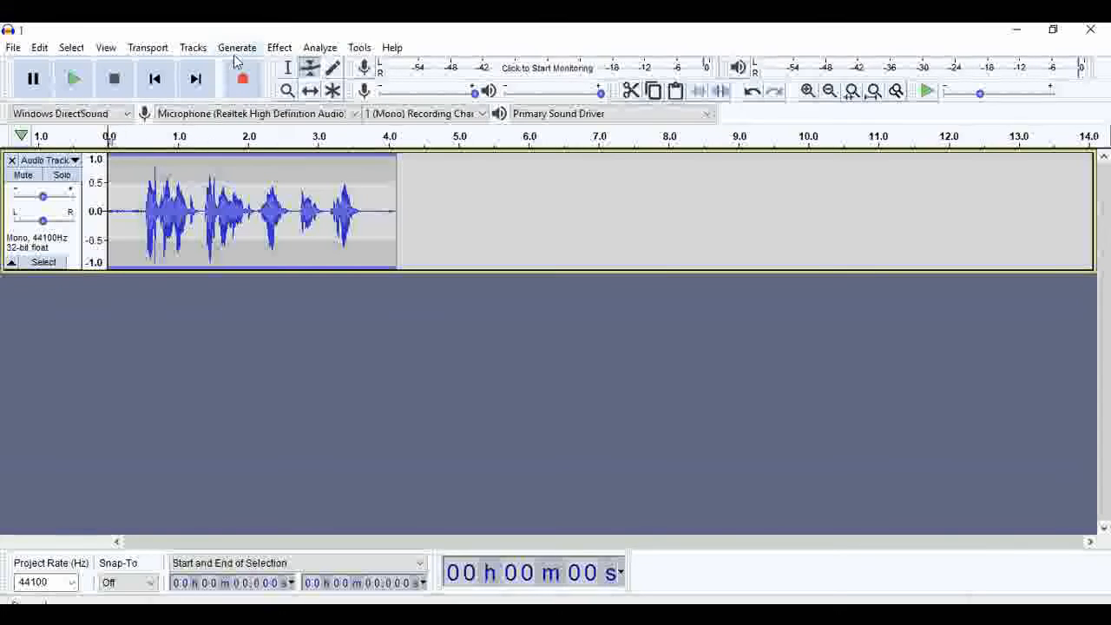
Step: Activate the Selection tool and play the voice recording from its start and from about 1.4 seconds
{"action": "left_click", "coordinate": [288, 68]}
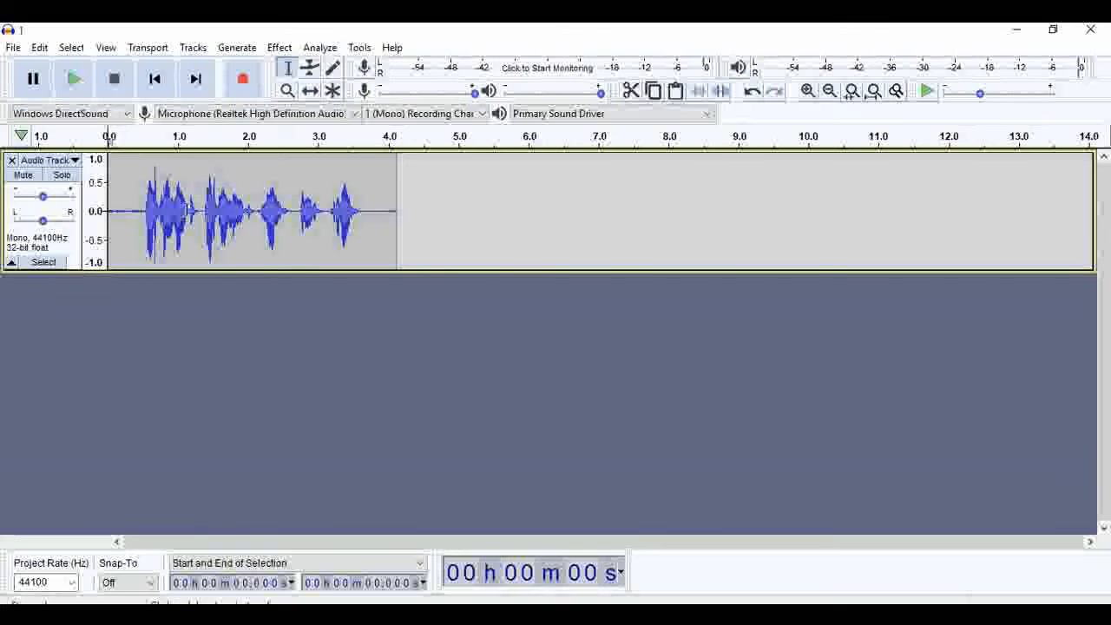
{"action": "left_click", "coordinate": [75, 79]}
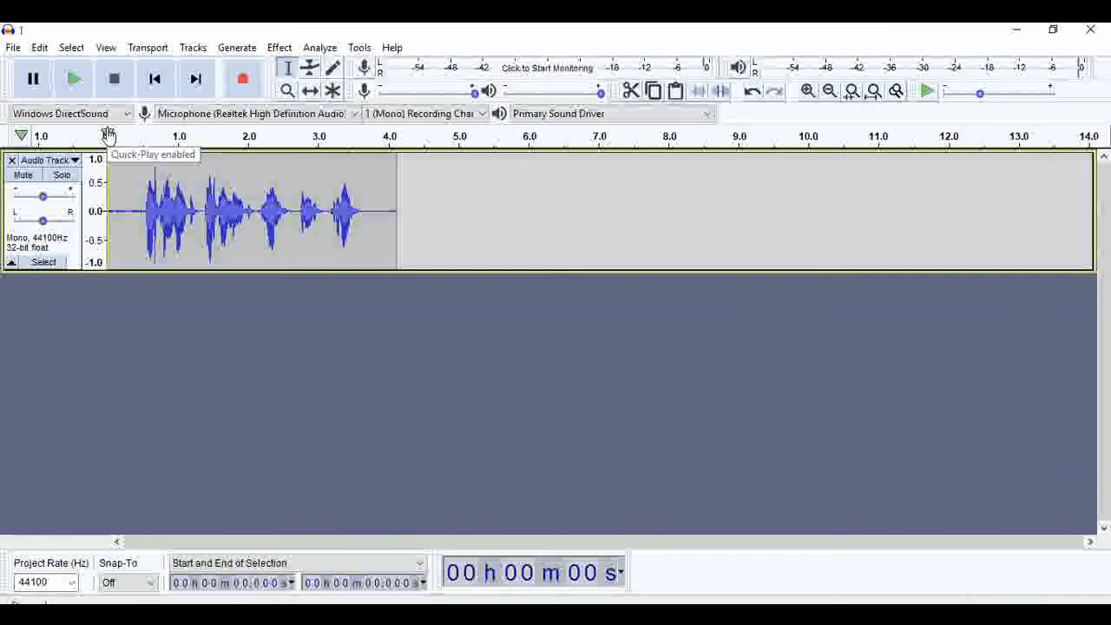
{"action": "left_click", "coordinate": [207, 148]}
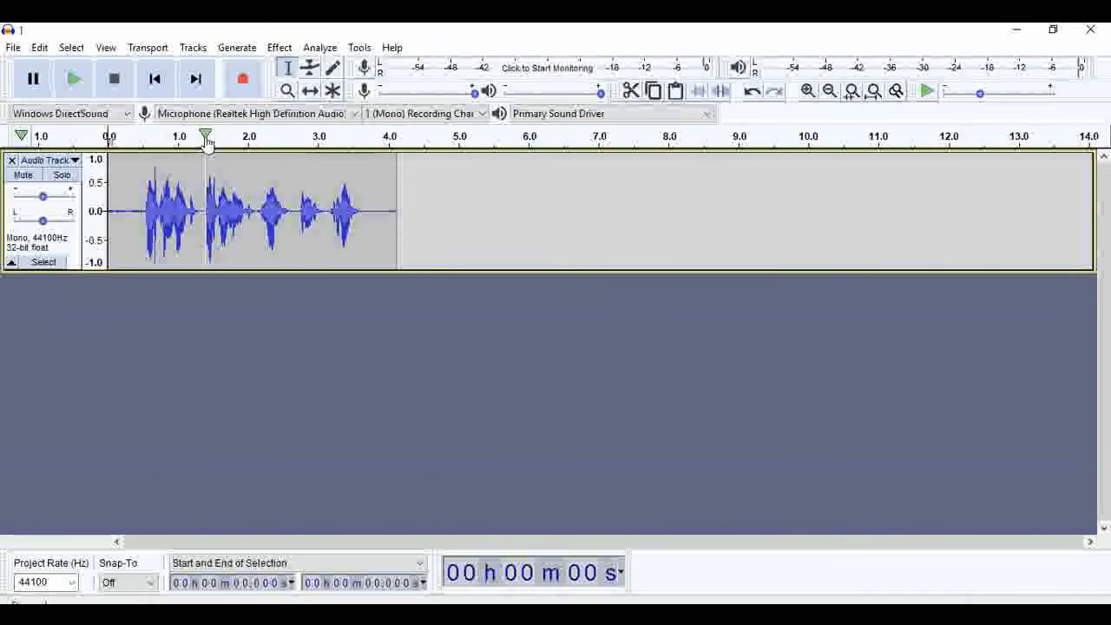
{"action": "left_click", "coordinate": [201, 136]}
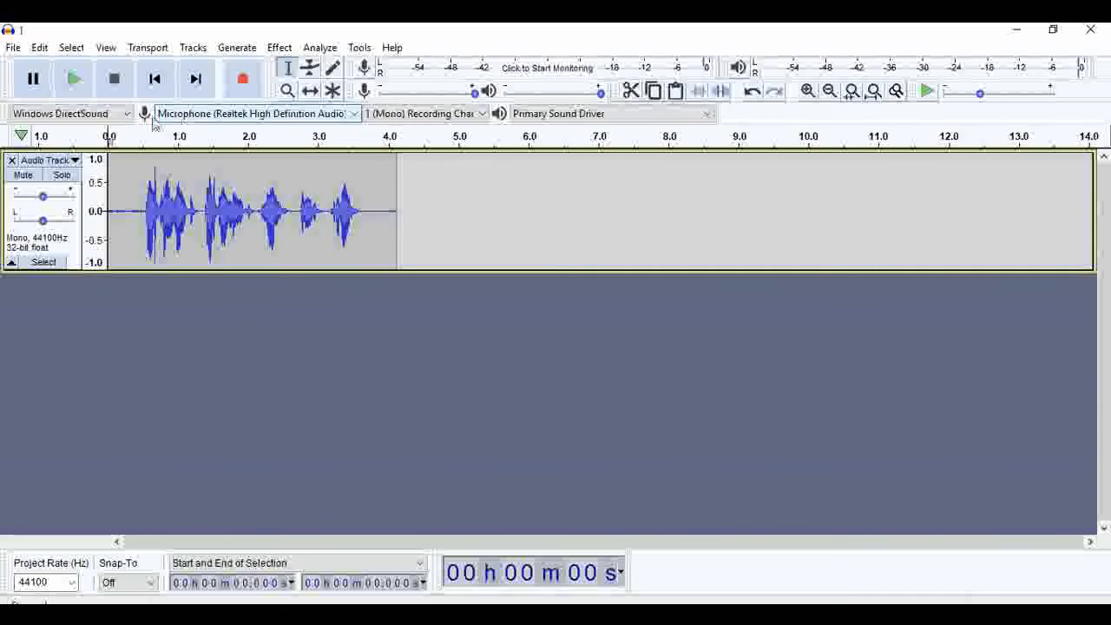
{"action": "left_click", "coordinate": [77, 87]}
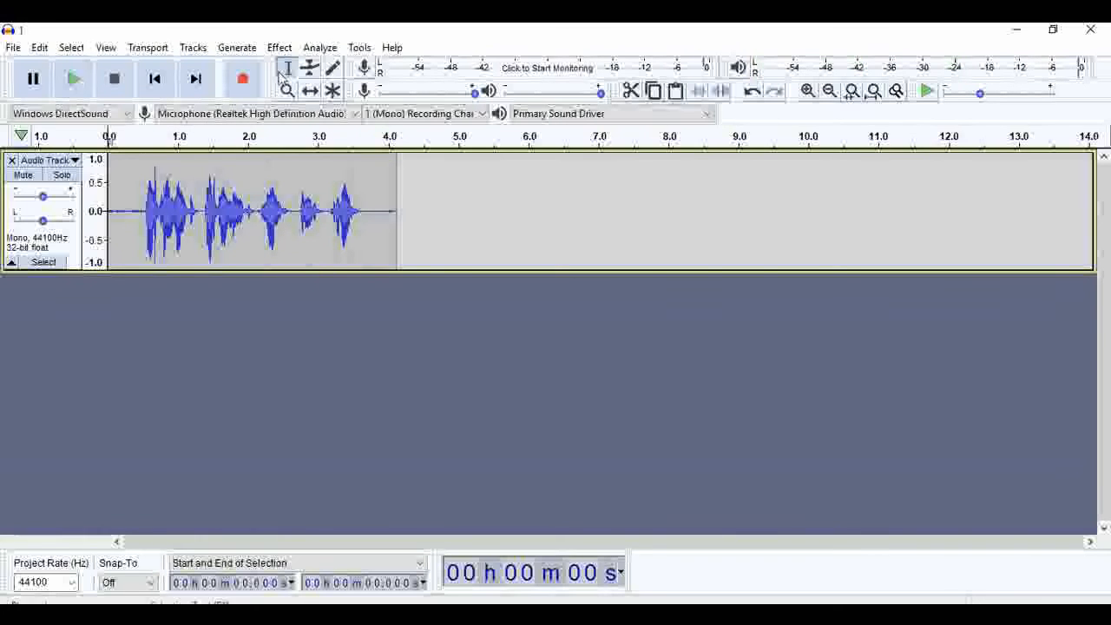
Step: Select the first spoken phrase, from about 0.464 to 1.277 seconds, and play only that section
{"action": "left_click", "coordinate": [198, 210]}
{"action": "left_click_drag", "start_coordinate": [194, 210], "coordinate": [140, 210]}
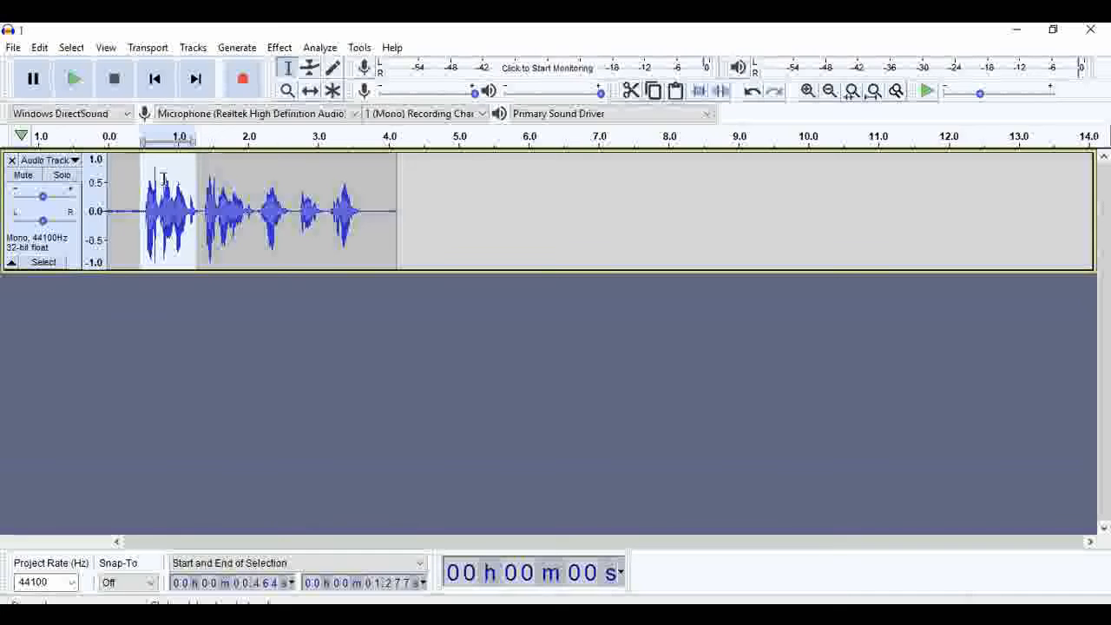
{"action": "left_click", "coordinate": [75, 80]}
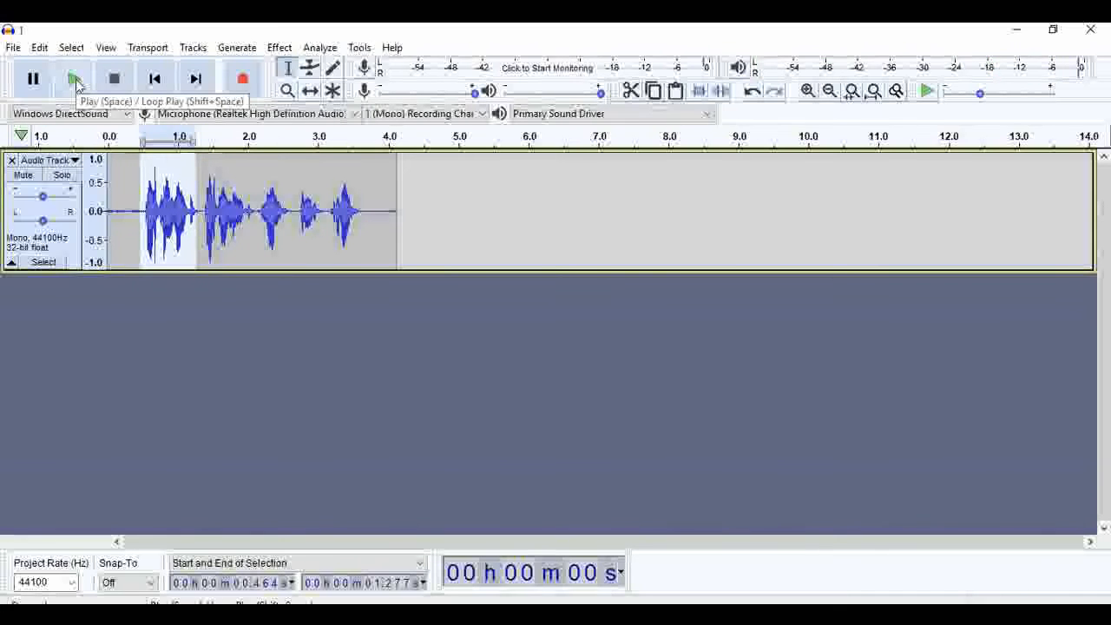
{"action": "left_click", "coordinate": [74, 80]}
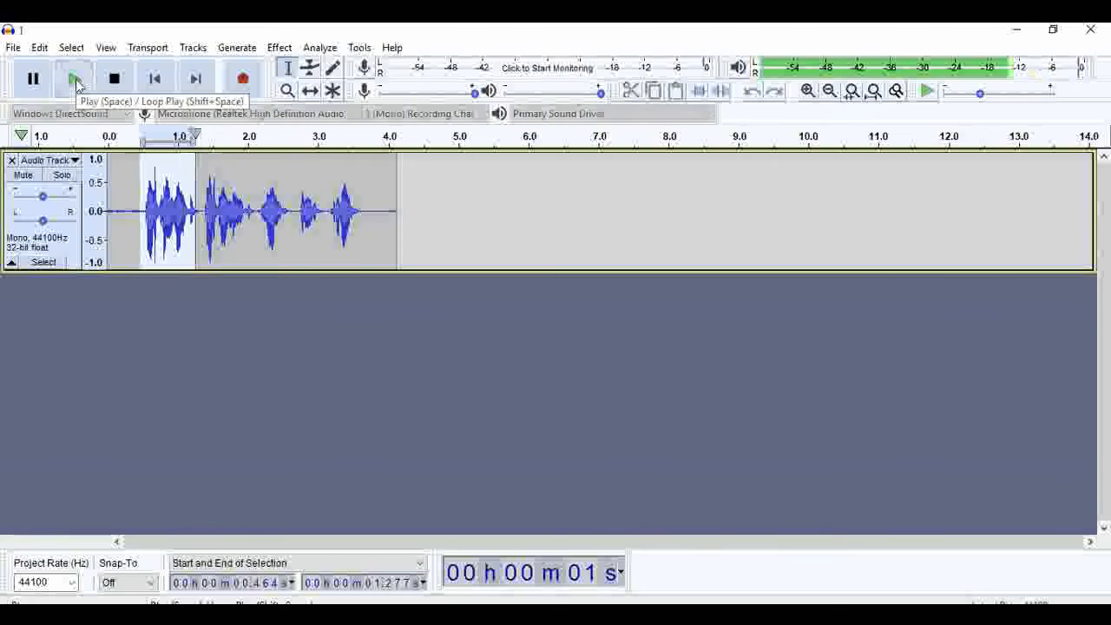
Step: Delete the first spoken phrase, from about 0.464 to 1.300 seconds, and play the shortened recording
{"action": "left_click", "coordinate": [39, 49]}
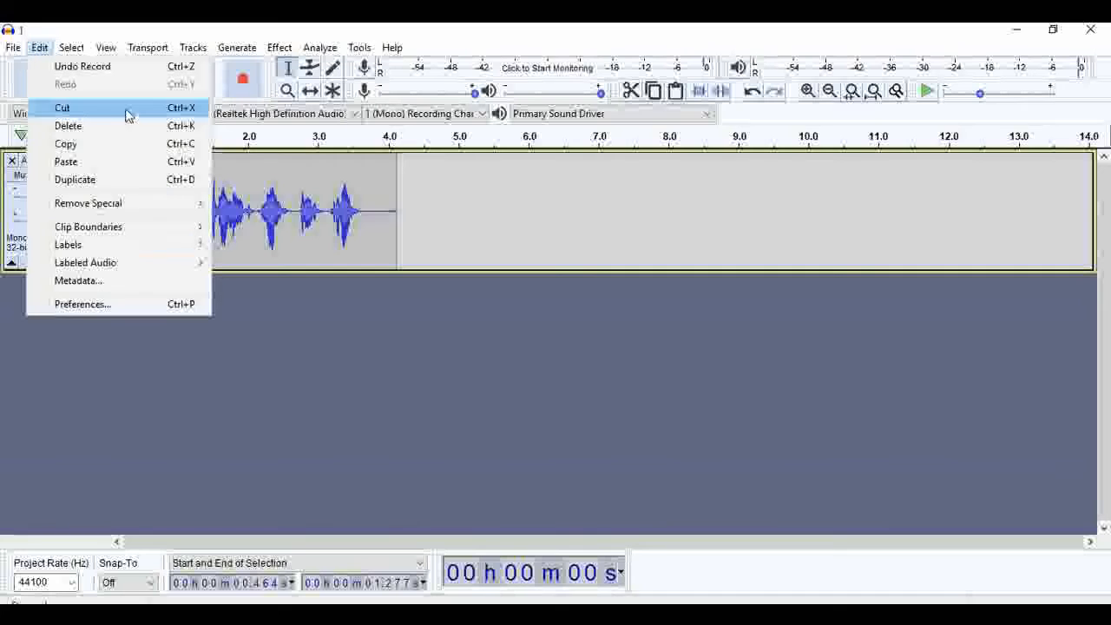
{"action": "left_click", "coordinate": [269, 316]}
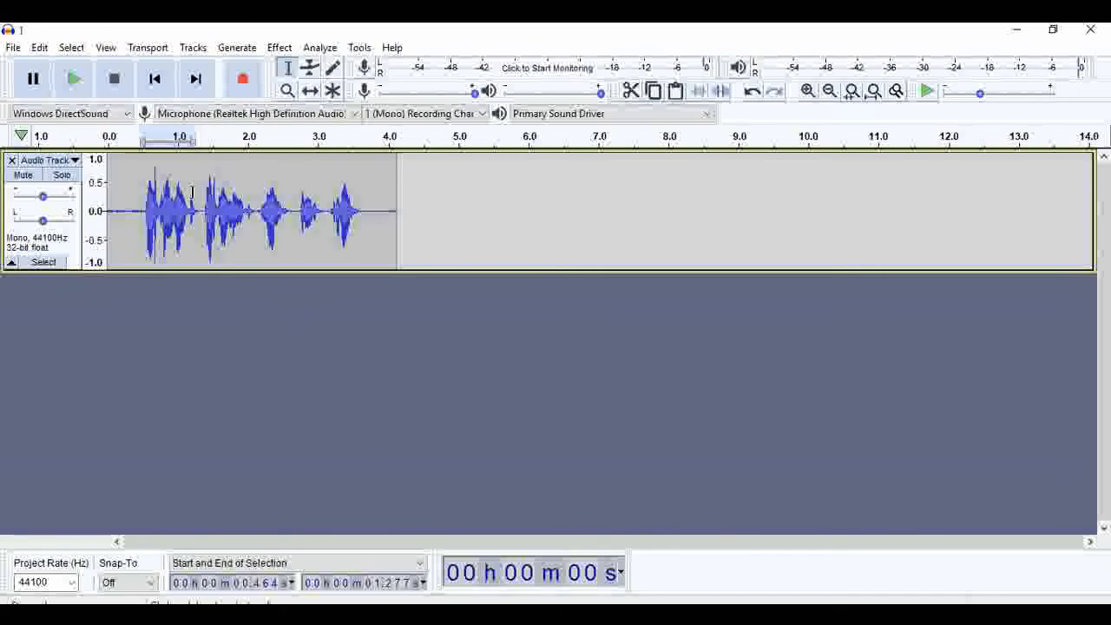
{"action": "left_click_drag", "start_coordinate": [199, 201], "coordinate": [140, 205]}
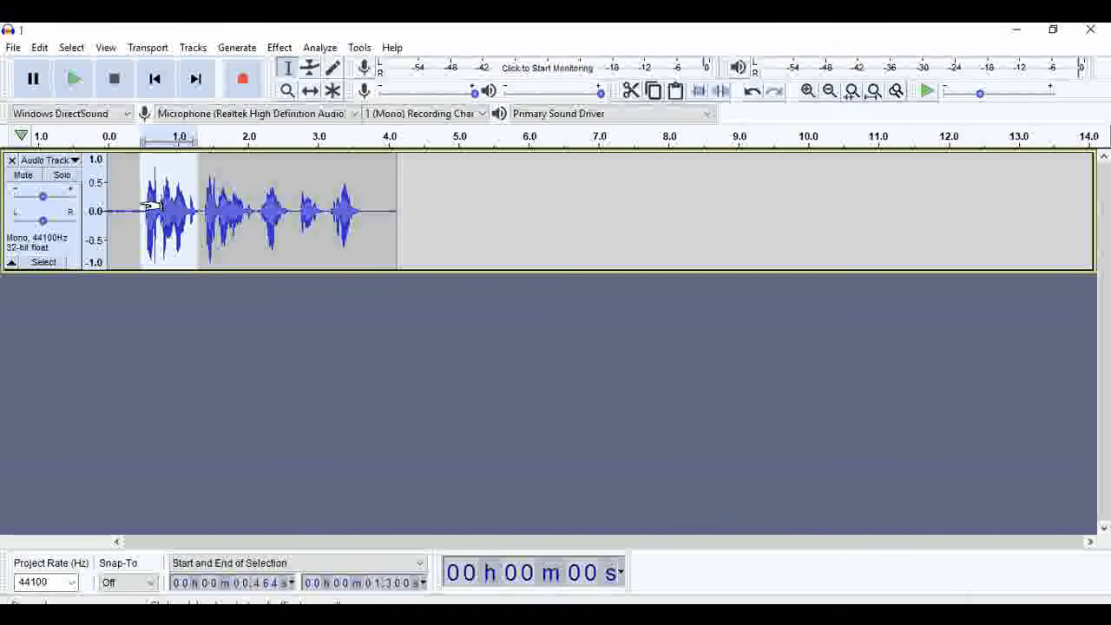
{"action": "left_click", "coordinate": [39, 47]}
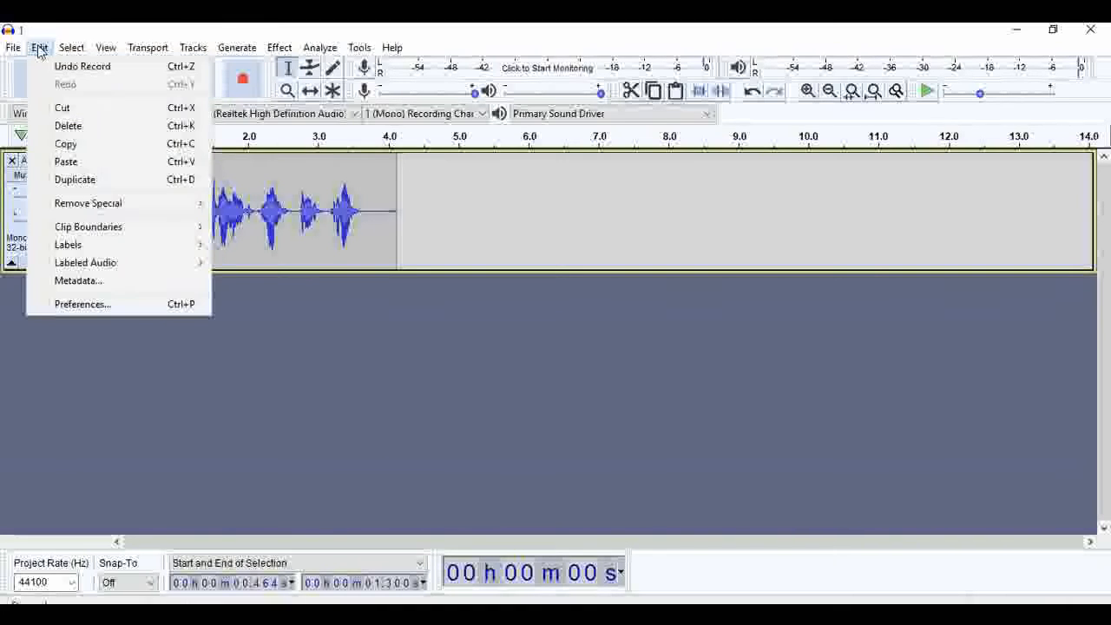
{"action": "left_click", "coordinate": [78, 126]}
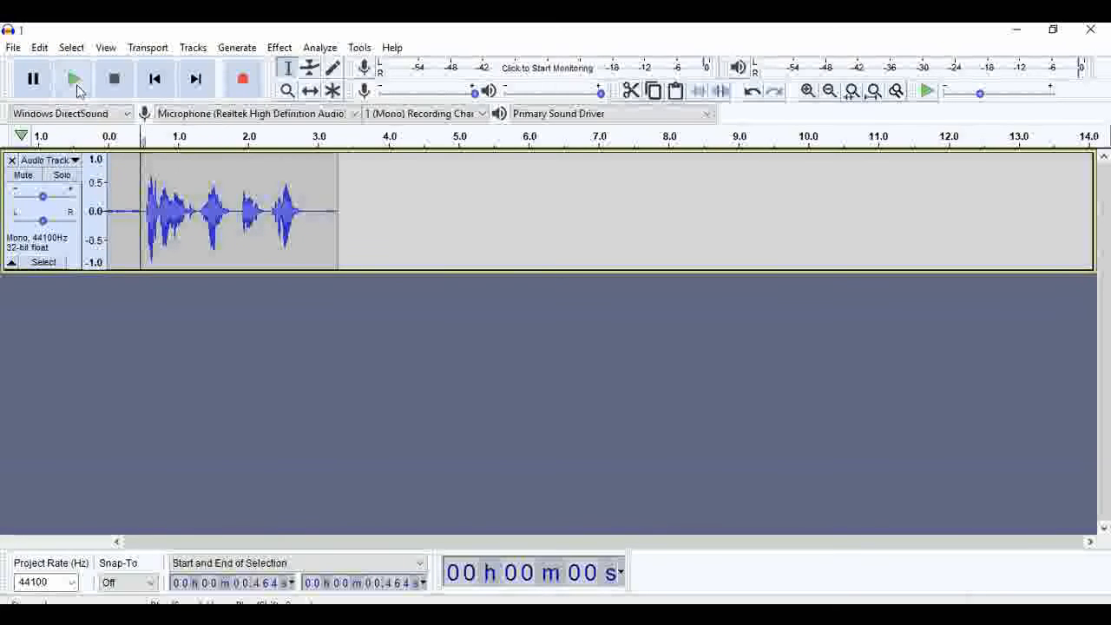
{"action": "left_click", "coordinate": [74, 80]}
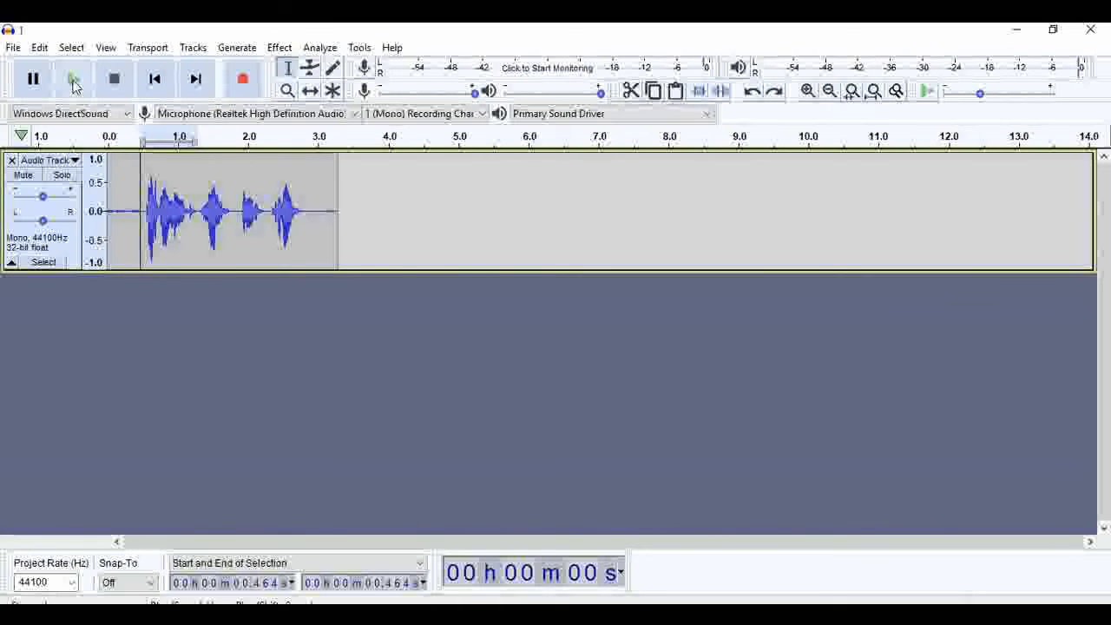
Step: Undo the deletion of the first phrase and look through the available audio effects
{"action": "key", "text": "ctrl+z"}
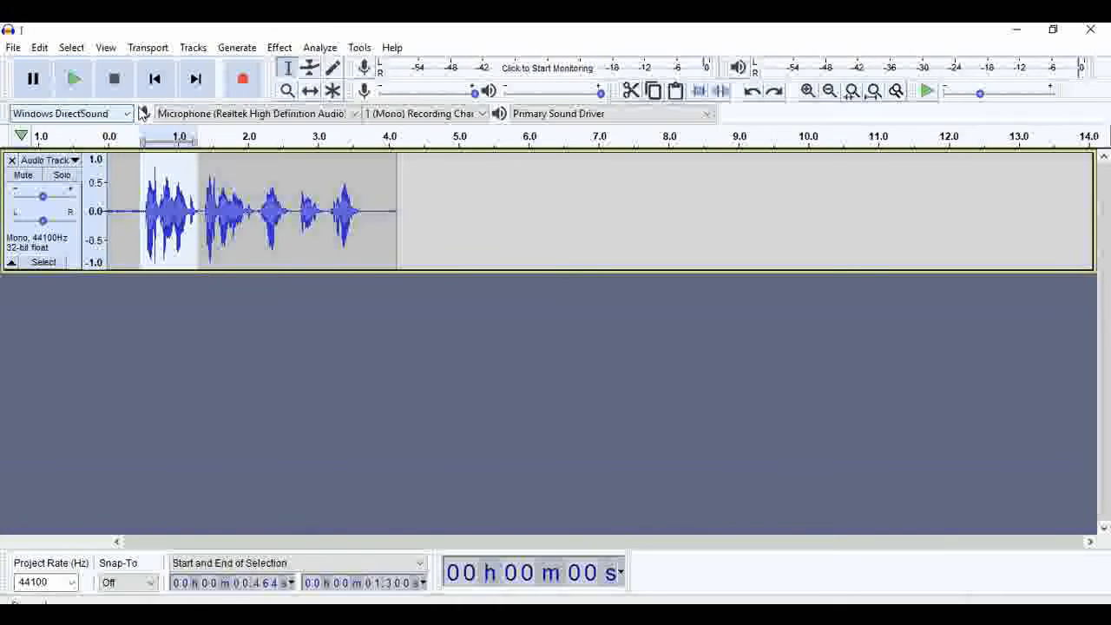
{"action": "left_click", "coordinate": [287, 48]}
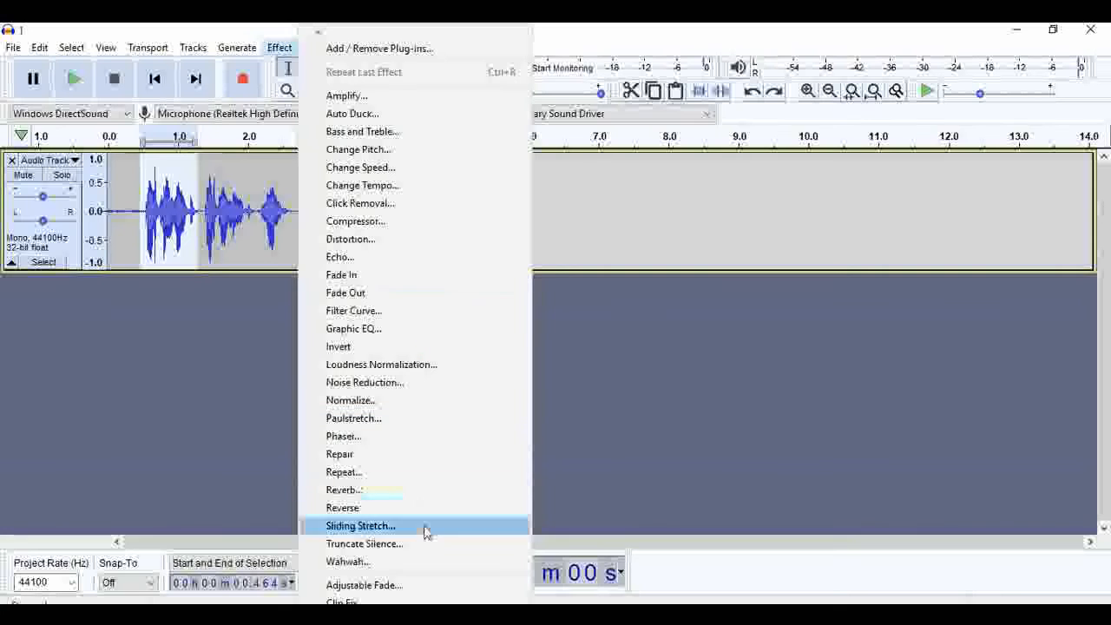
{"action": "left_click", "coordinate": [606, 403]}
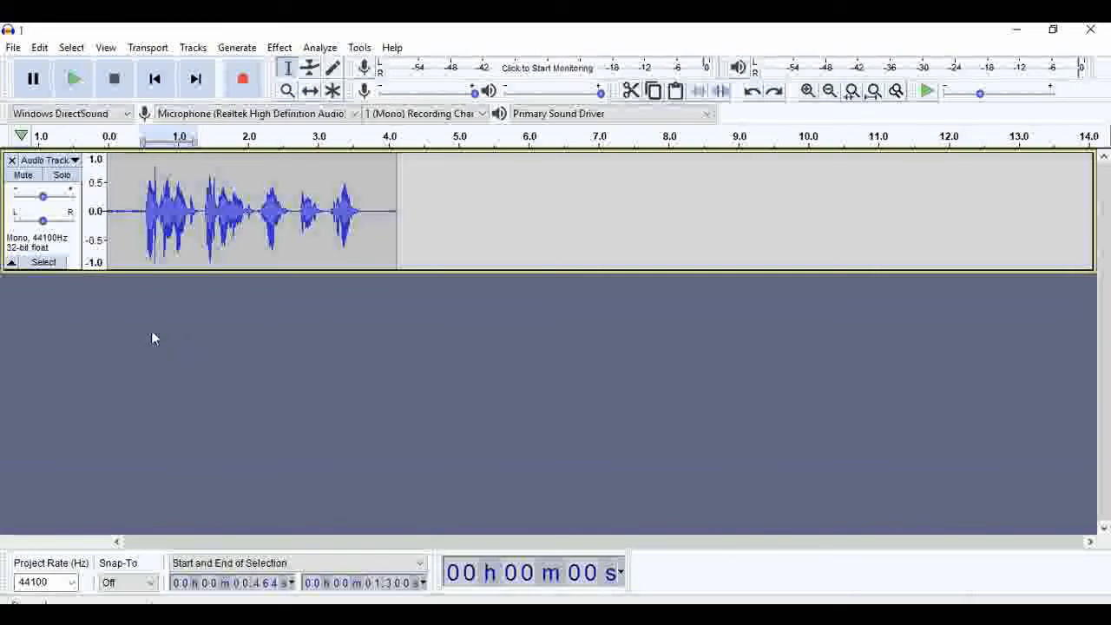
Step: Remove the recorded voice track and start an audio import from the Documents library
{"action": "left_click", "coordinate": [11, 161]}
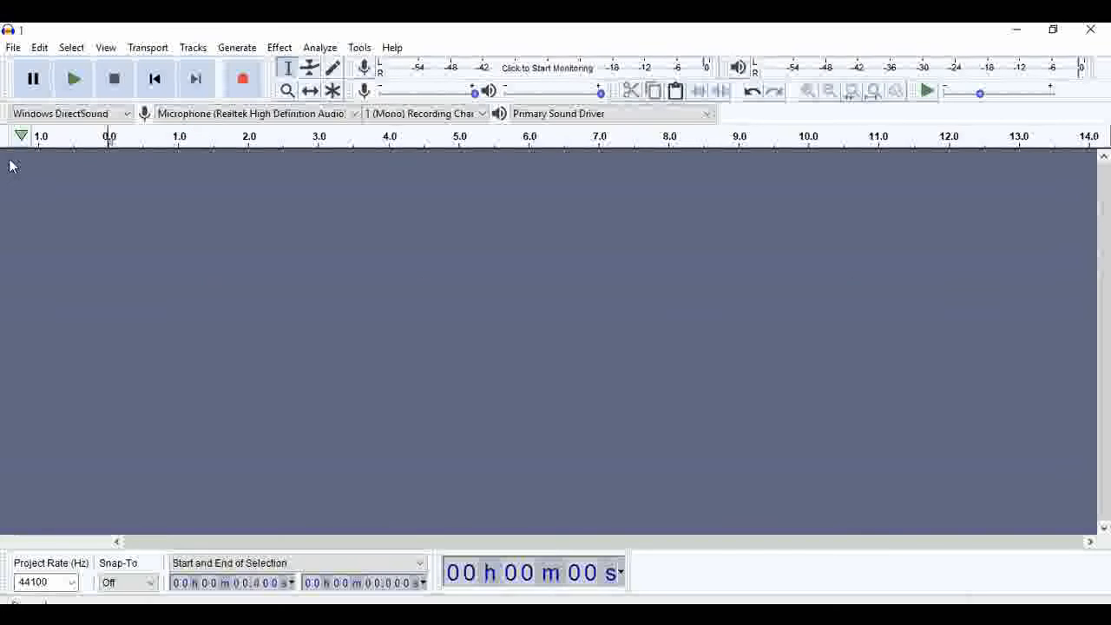
{"action": "left_click", "coordinate": [13, 48]}
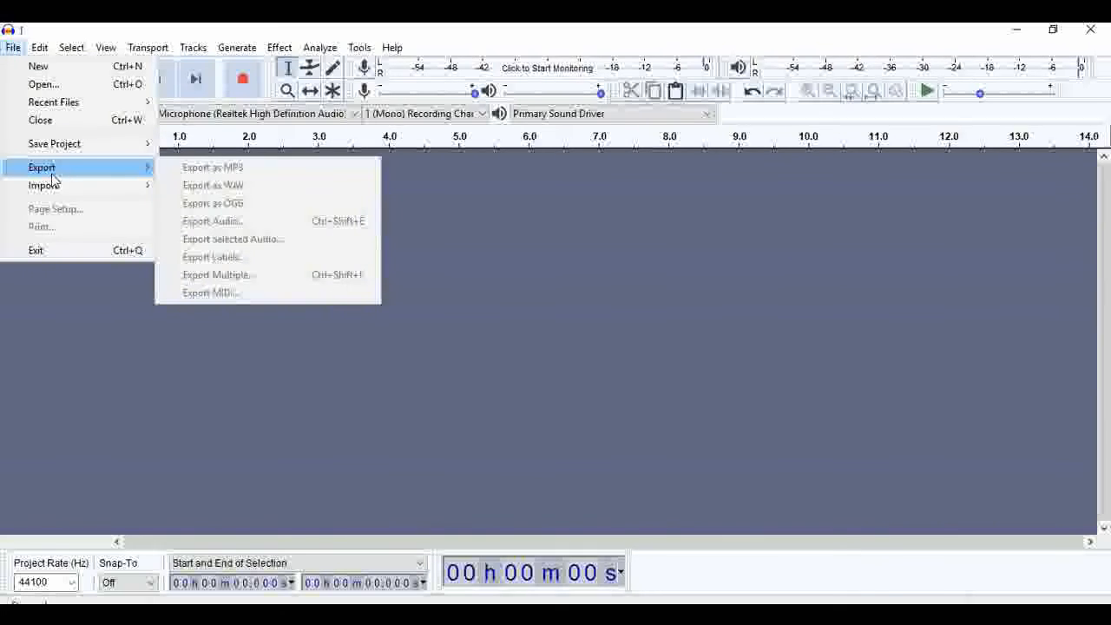
{"action": "mouse_move", "coordinate": [52, 191]}
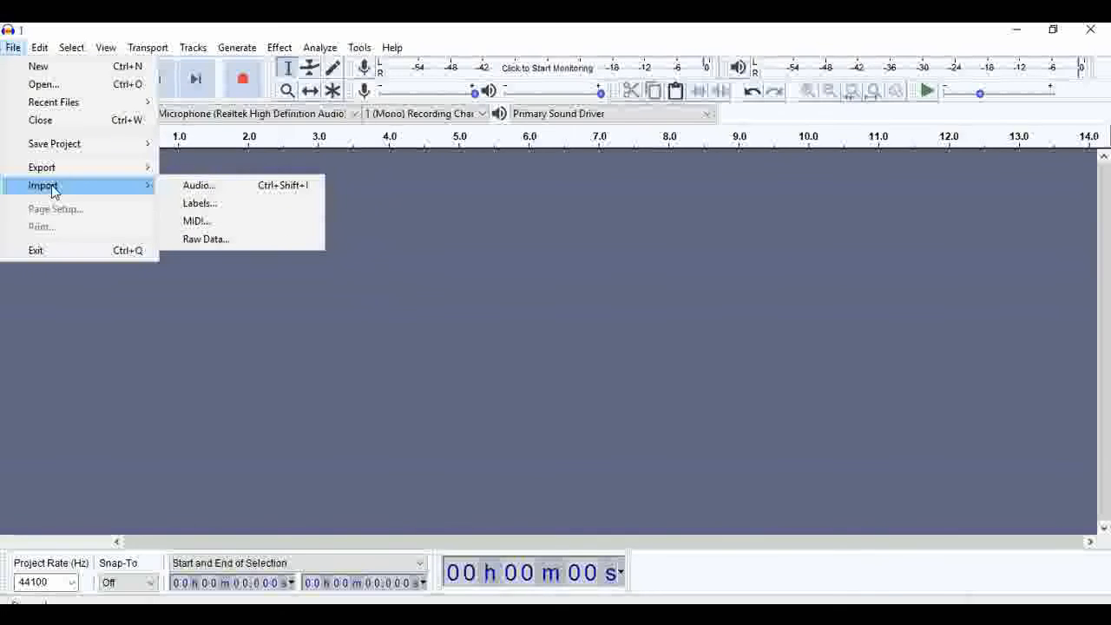
{"action": "left_click", "coordinate": [198, 186]}
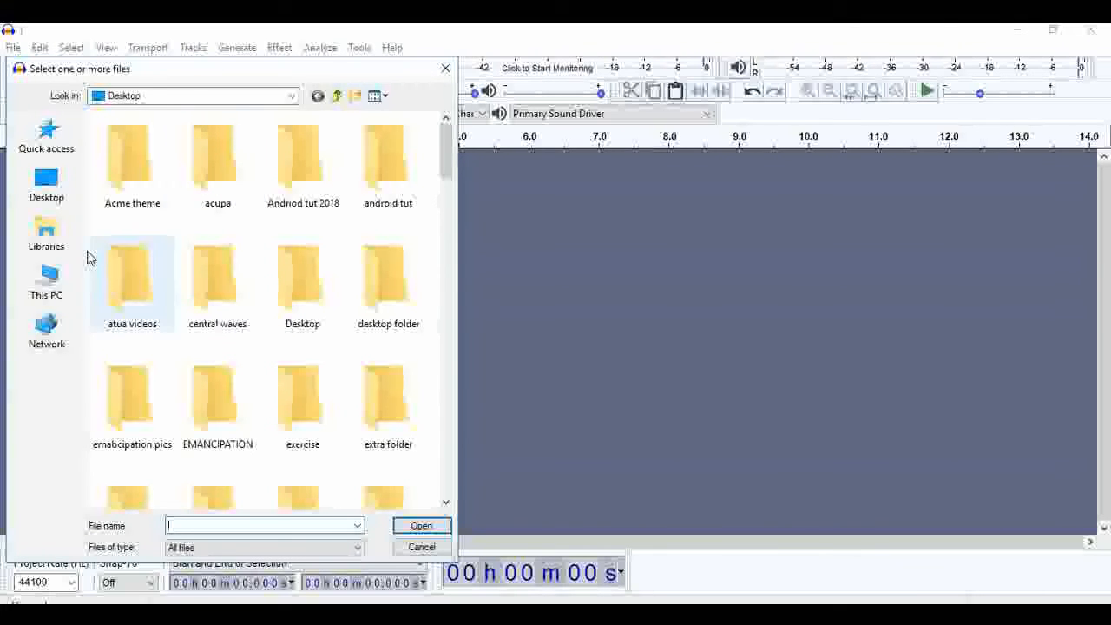
{"action": "left_click", "coordinate": [60, 247]}
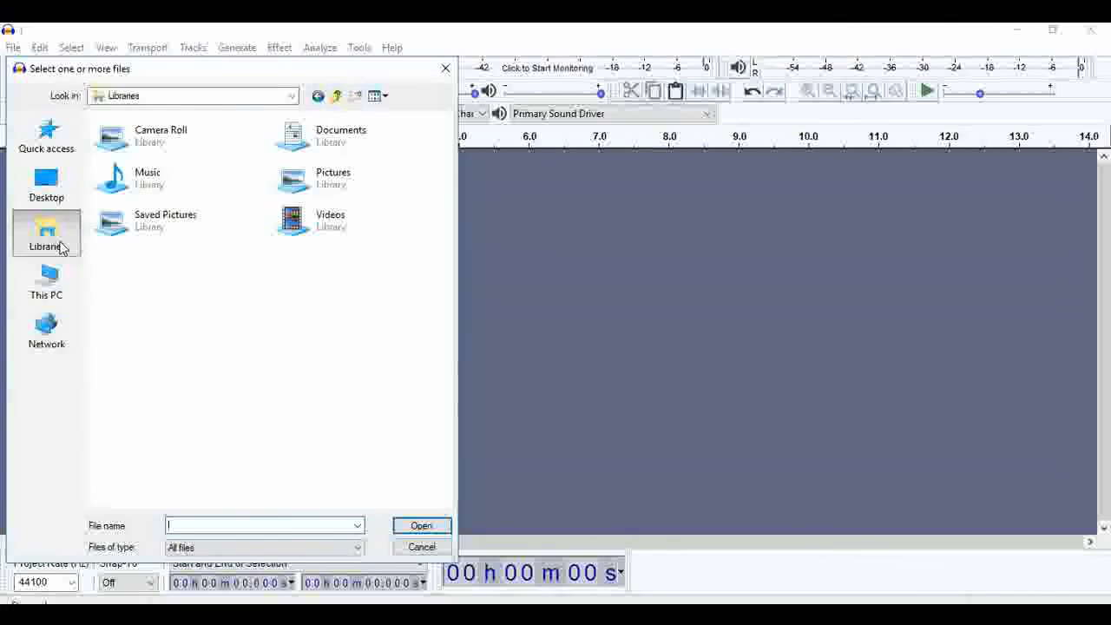
{"action": "double_click", "coordinate": [345, 135]}
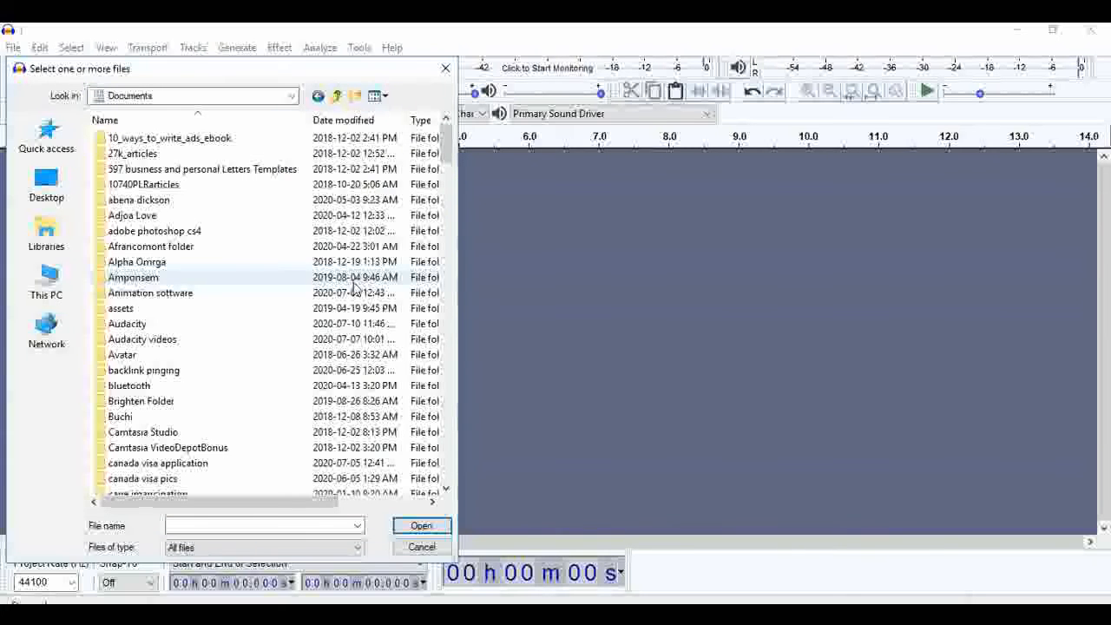
Step: Import Missing_My_Girl - Copy.mp3 from the Youtube Video Uploads folder and play it
{"action": "scroll", "coordinate": [354, 287], "scroll_direction": "down", "scroll_amount": 1}
{"action": "scroll", "coordinate": [354, 287], "scroll_direction": "down", "scroll_amount": 18}
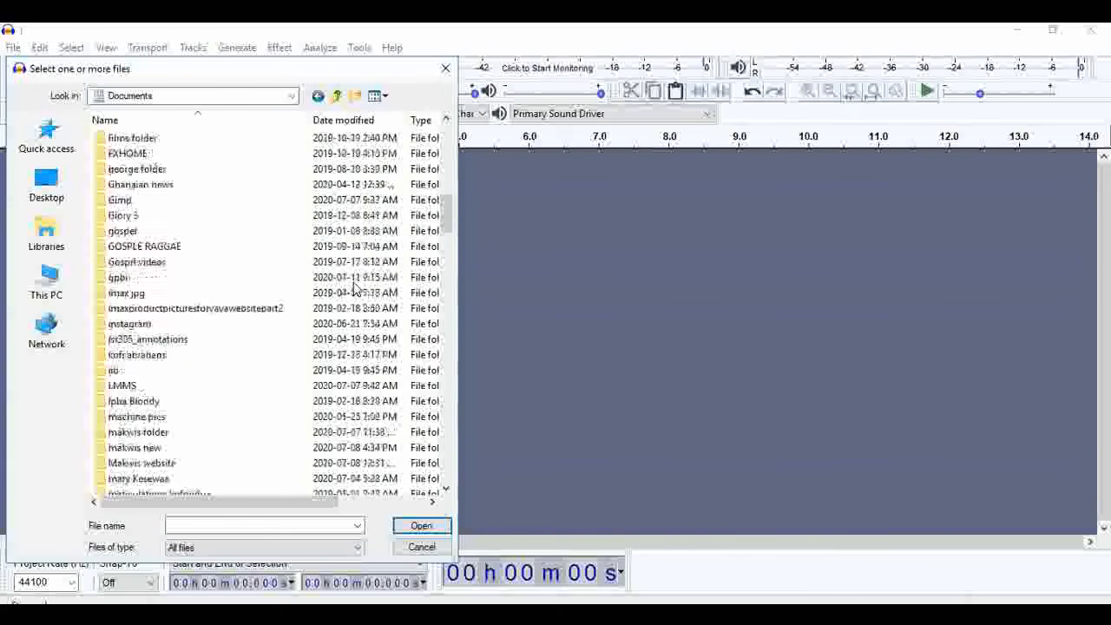
{"action": "scroll", "coordinate": [354, 287], "scroll_direction": "down", "scroll_amount": 15}
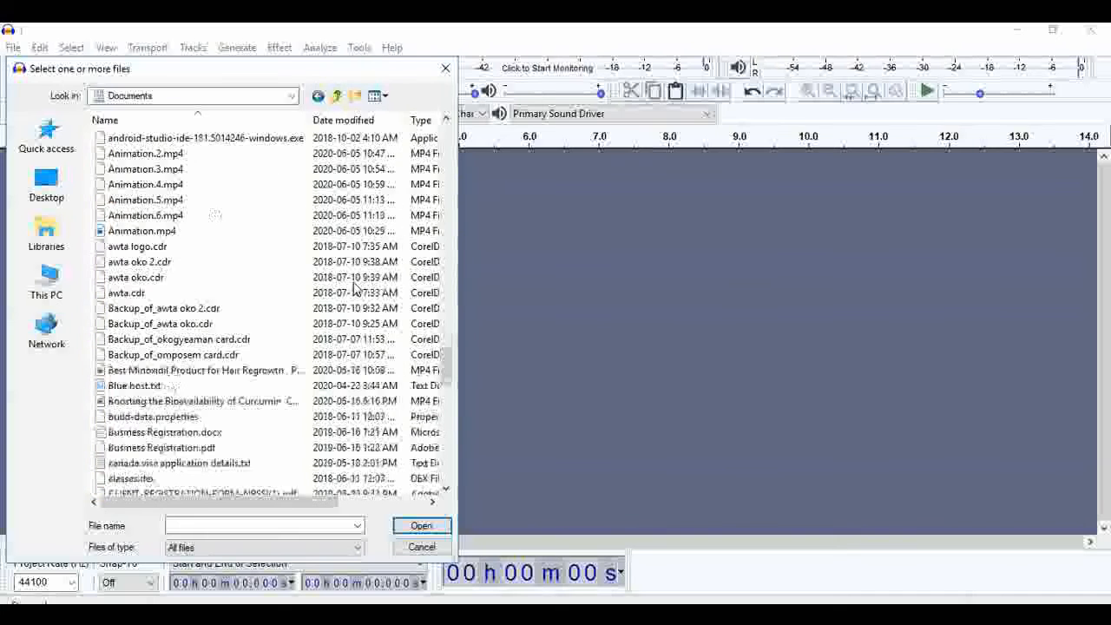
{"action": "scroll", "coordinate": [354, 287], "scroll_direction": "up", "scroll_amount": 4}
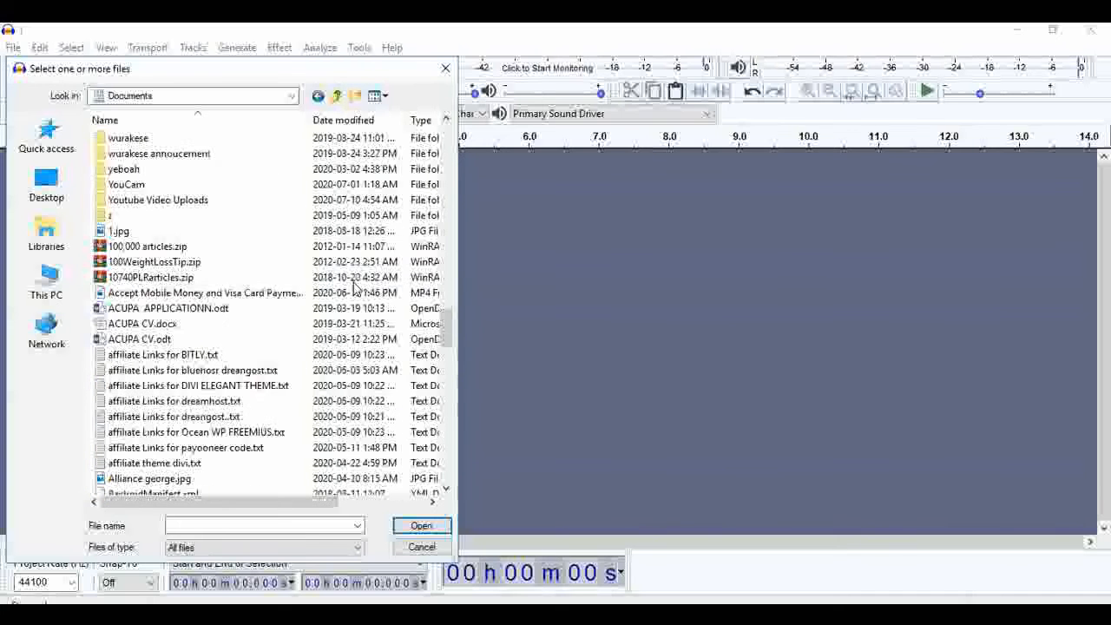
{"action": "double_click", "coordinate": [177, 205]}
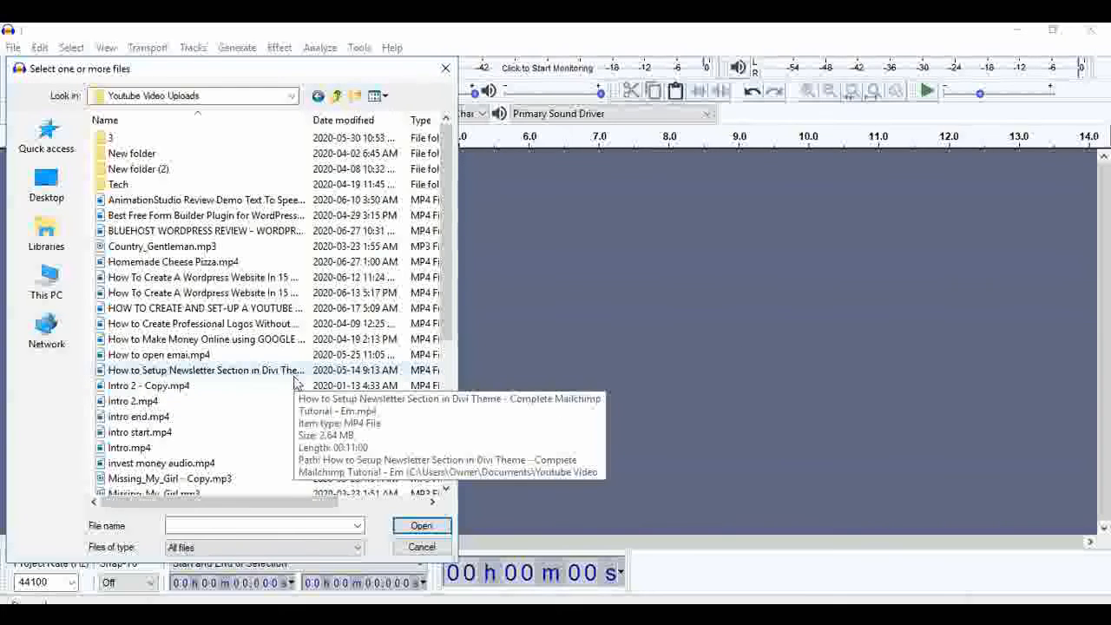
{"action": "scroll", "coordinate": [293, 382], "scroll_direction": "down", "scroll_amount": 1}
{"action": "scroll", "coordinate": [293, 382], "scroll_direction": "down", "scroll_amount": 1}
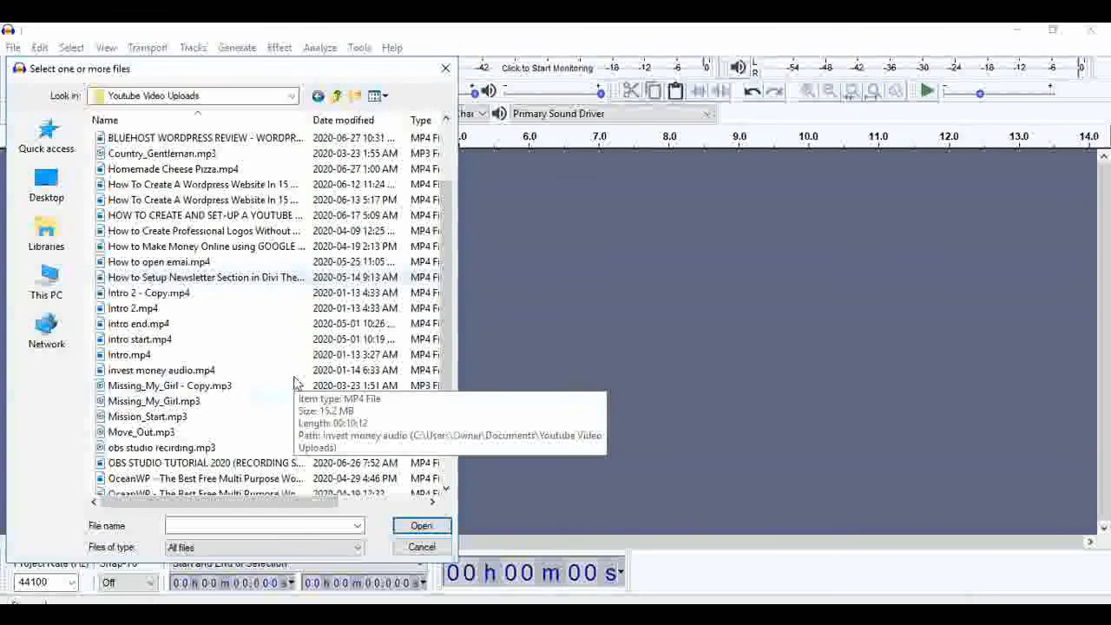
{"action": "left_click", "coordinate": [187, 389]}
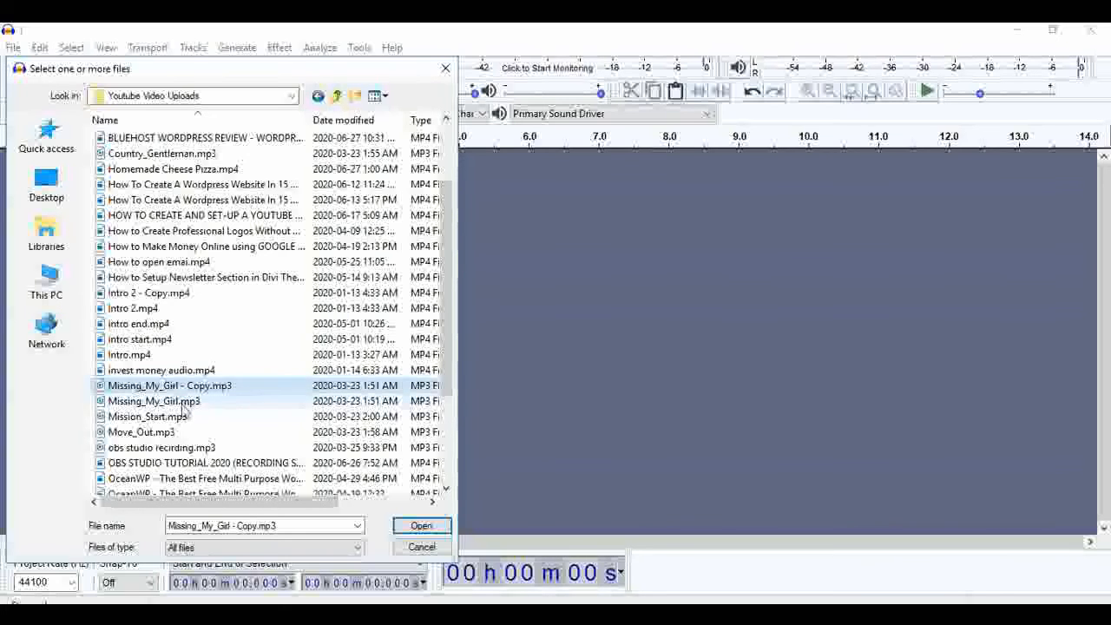
{"action": "left_click_drag", "start_coordinate": [117, 391], "coordinate": [579, 406]}
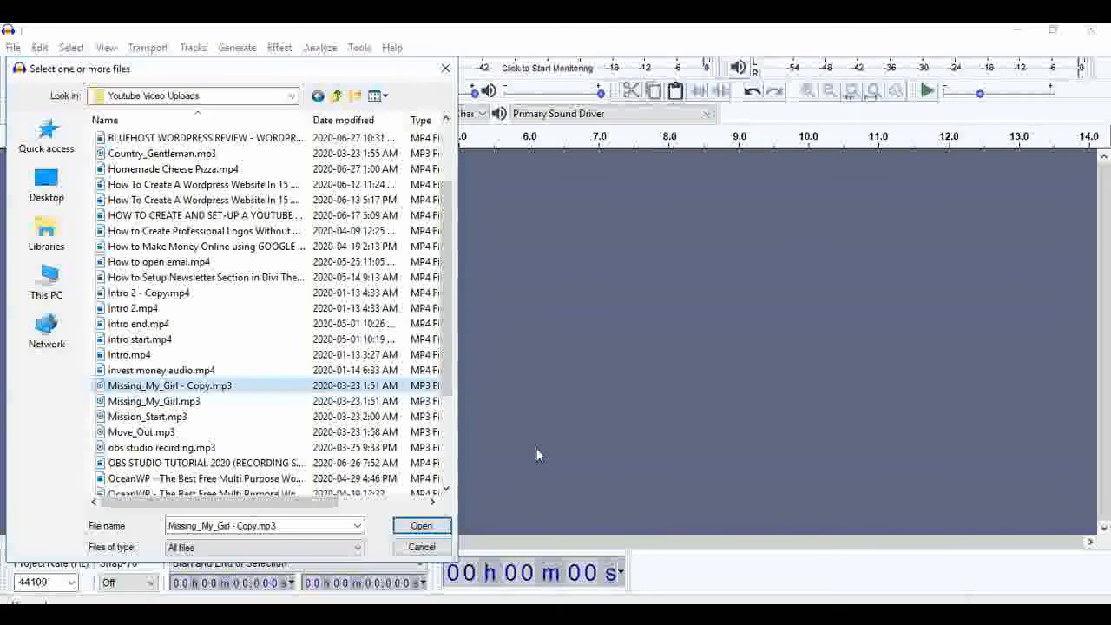
{"action": "left_click", "coordinate": [420, 526]}
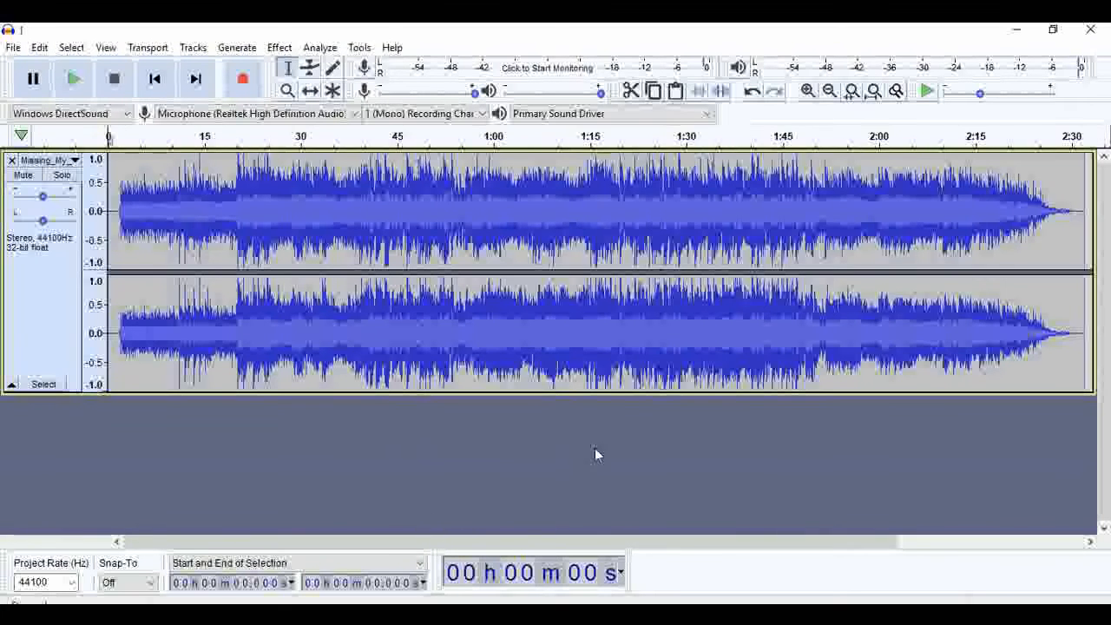
{"action": "left_click", "coordinate": [75, 80]}
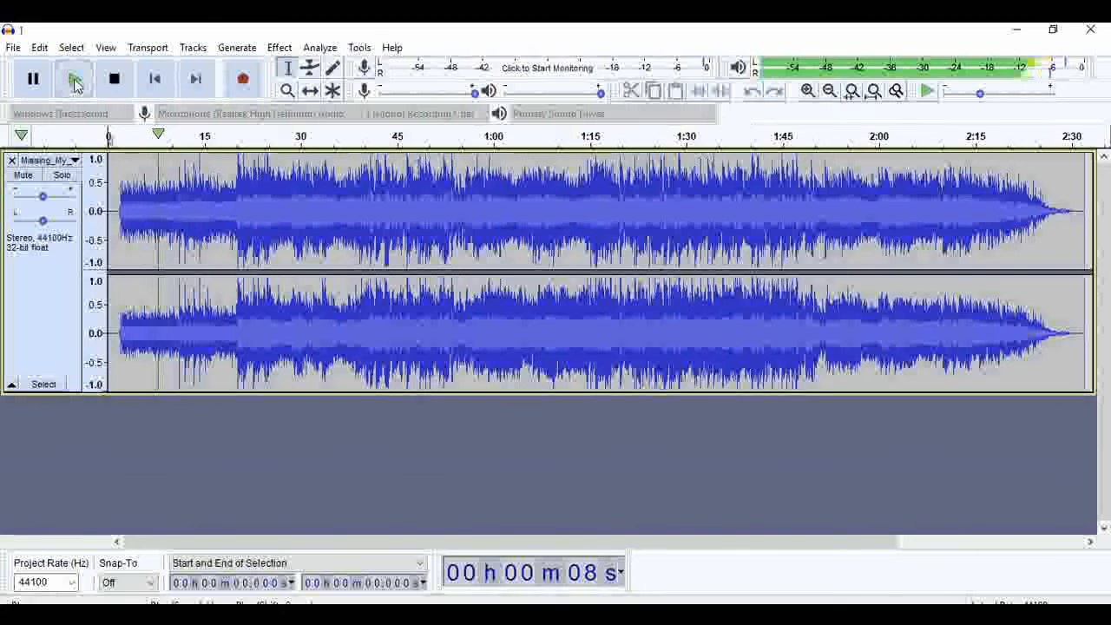
Step: Replay the opening of the imported song from the start and stop playback
{"action": "left_click", "coordinate": [76, 85]}
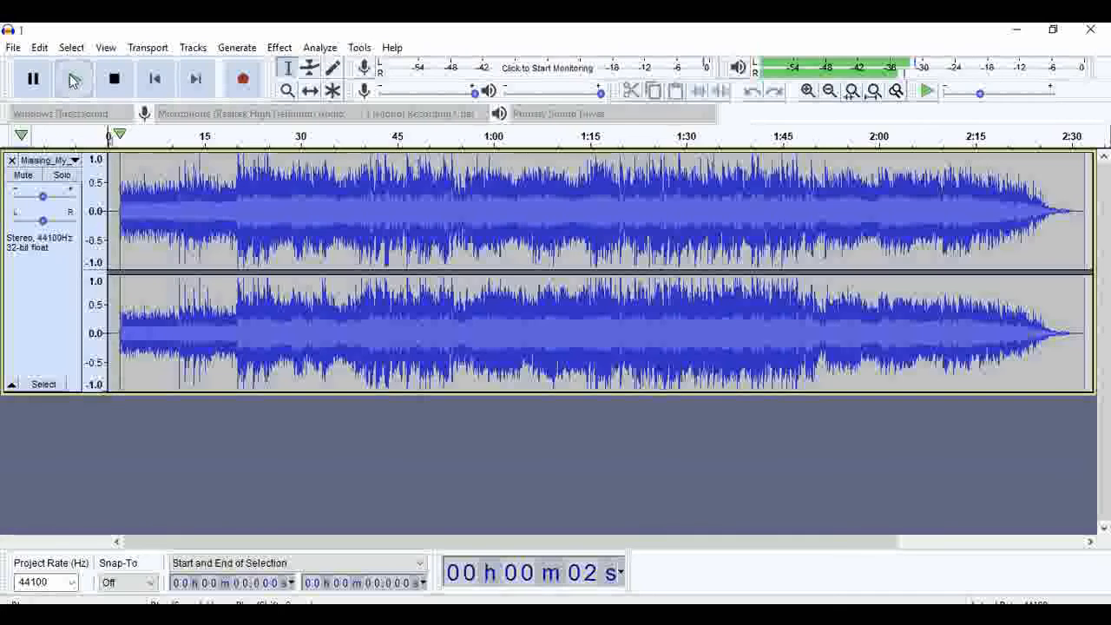
{"action": "left_click", "coordinate": [74, 82]}
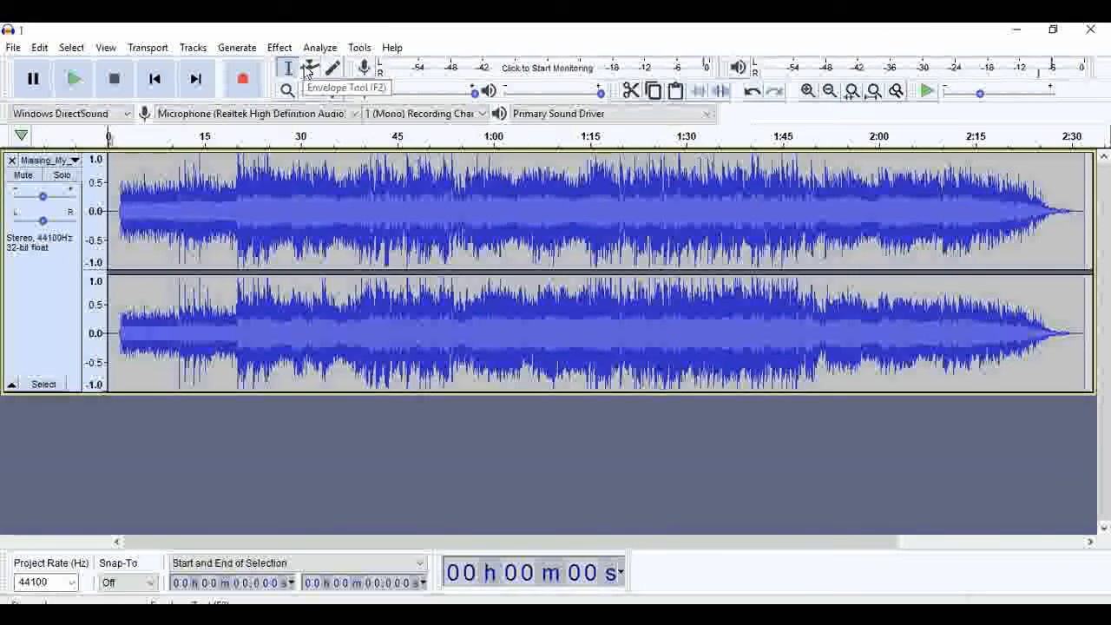
Step: Lower the song's volume with the Envelope tool at about 10 s and raise it to full level at about 26 s
{"action": "left_click", "coordinate": [308, 69]}
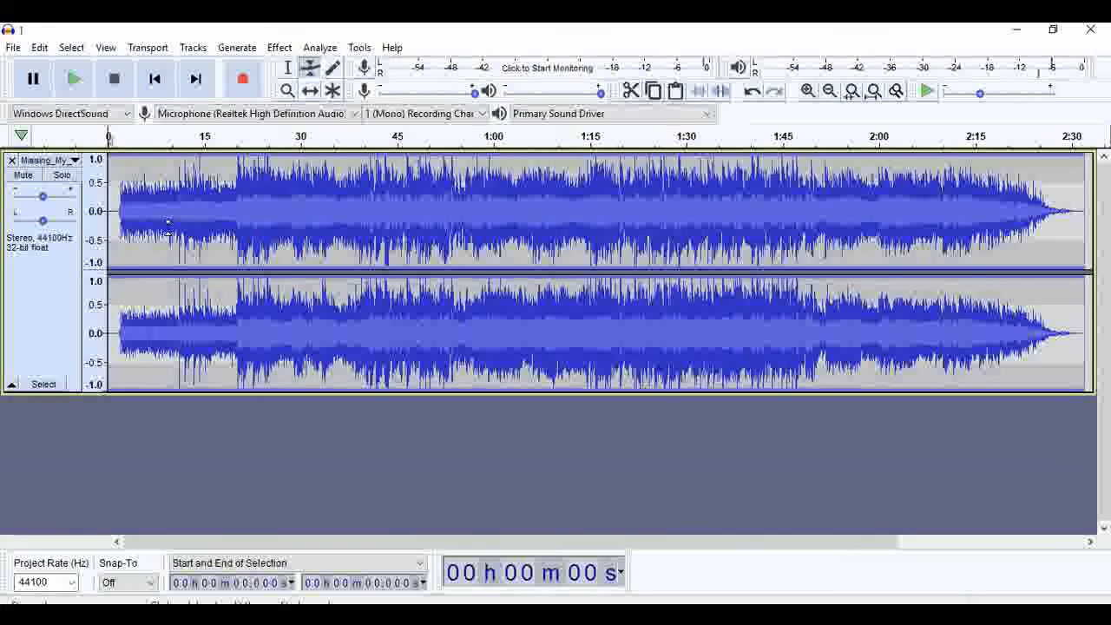
{"action": "left_click_drag", "start_coordinate": [169, 181], "coordinate": [173, 202]}
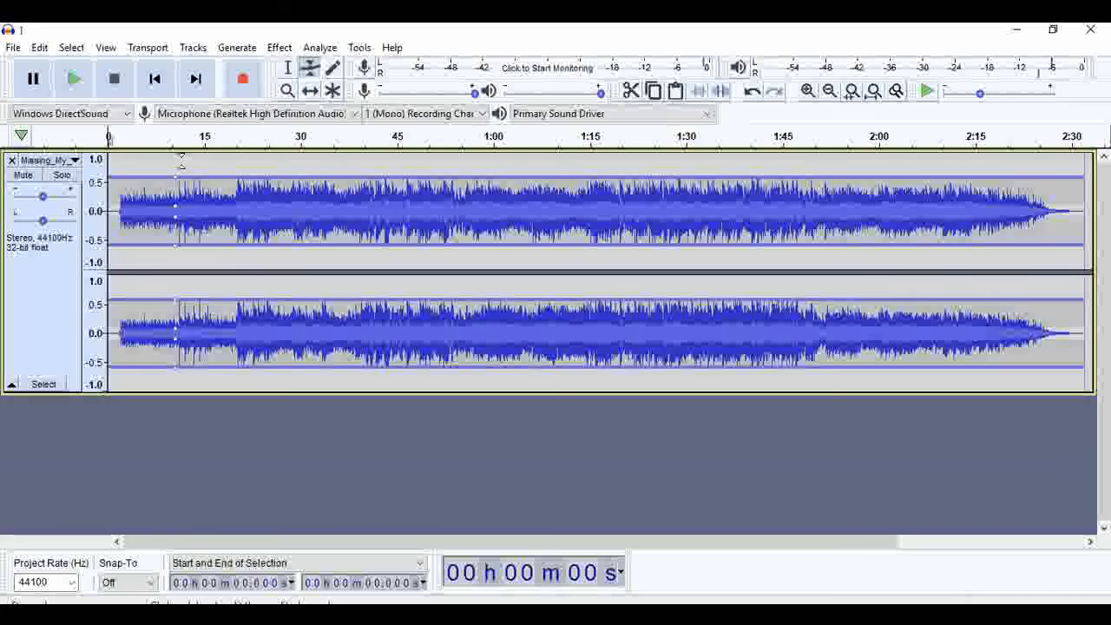
{"action": "left_click", "coordinate": [282, 179]}
{"action": "left_click_drag", "start_coordinate": [282, 178], "coordinate": [275, 160]}
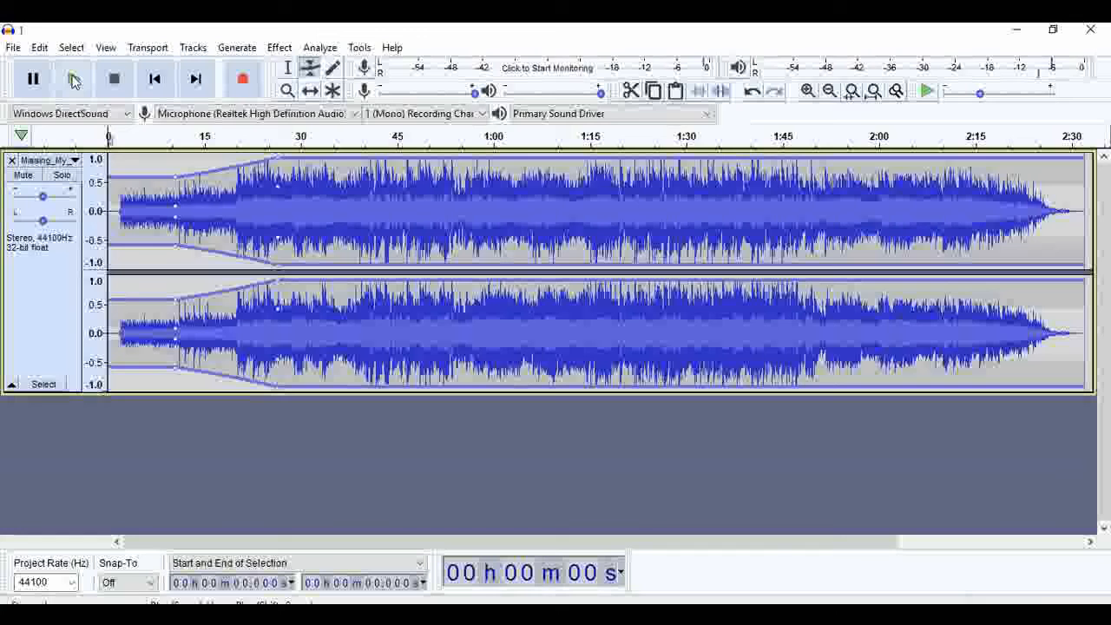
Step: Play the song from the start through the volume rise, pause it, and stop playback
{"action": "left_click", "coordinate": [74, 79]}
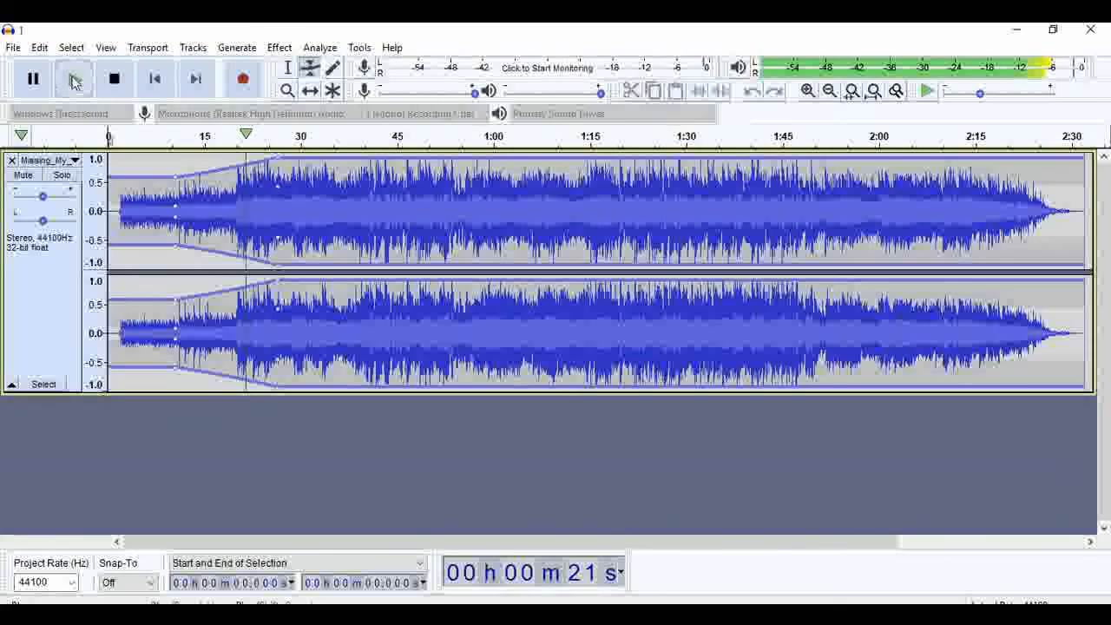
{"action": "left_click", "coordinate": [35, 80]}
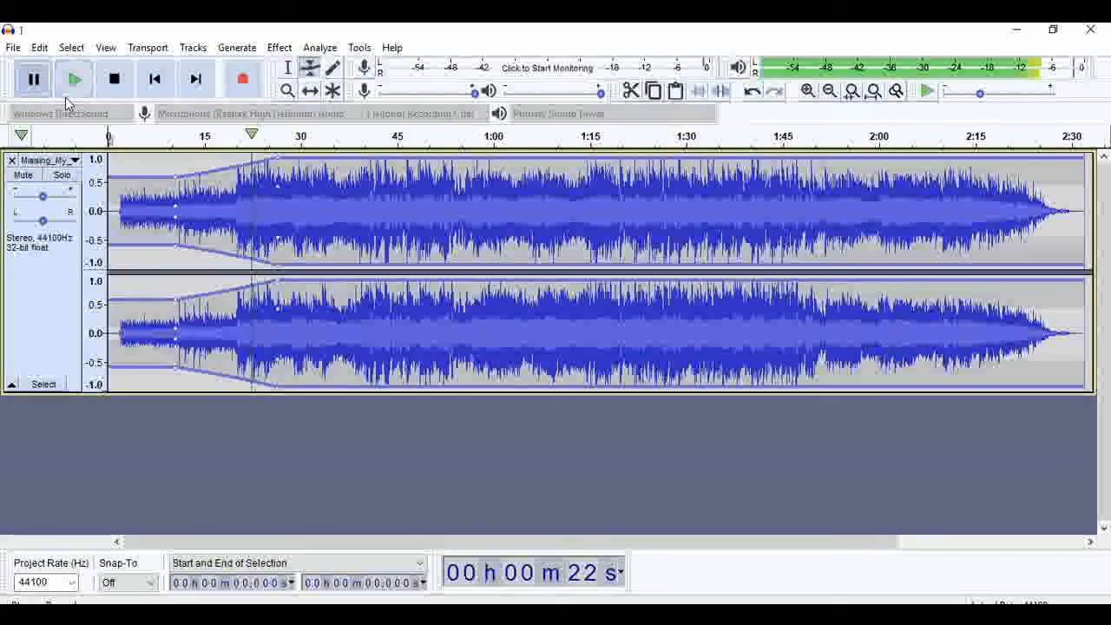
{"action": "key", "text": "space"}
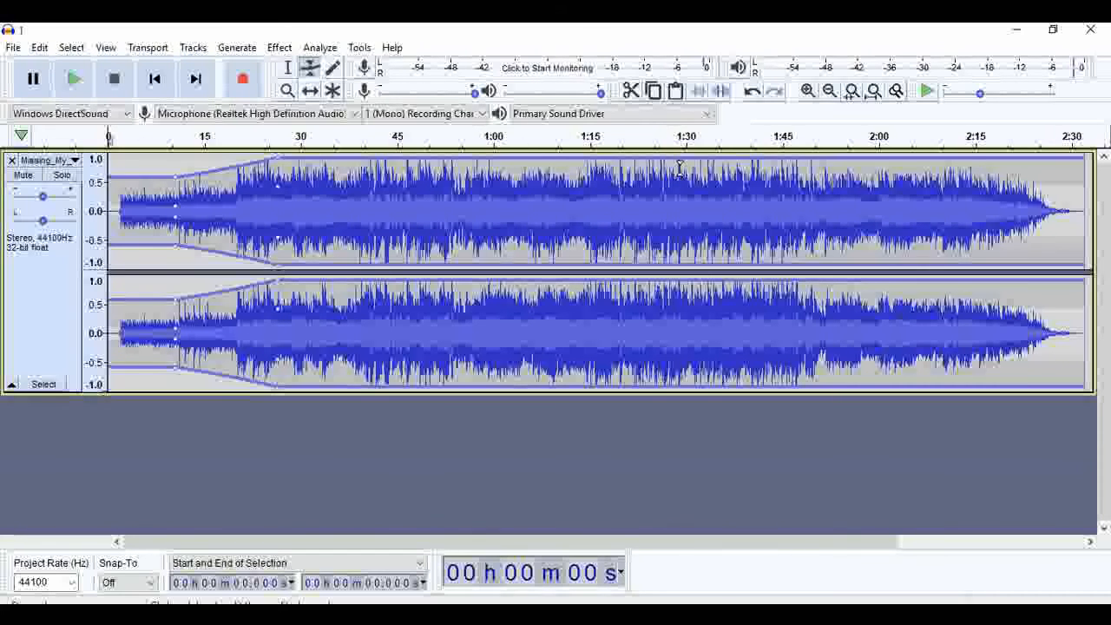
Step: Add an envelope point near 1:30, bring it back to nearly full level, and raise the point at about 10 s to match
{"action": "left_click", "coordinate": [682, 167]}
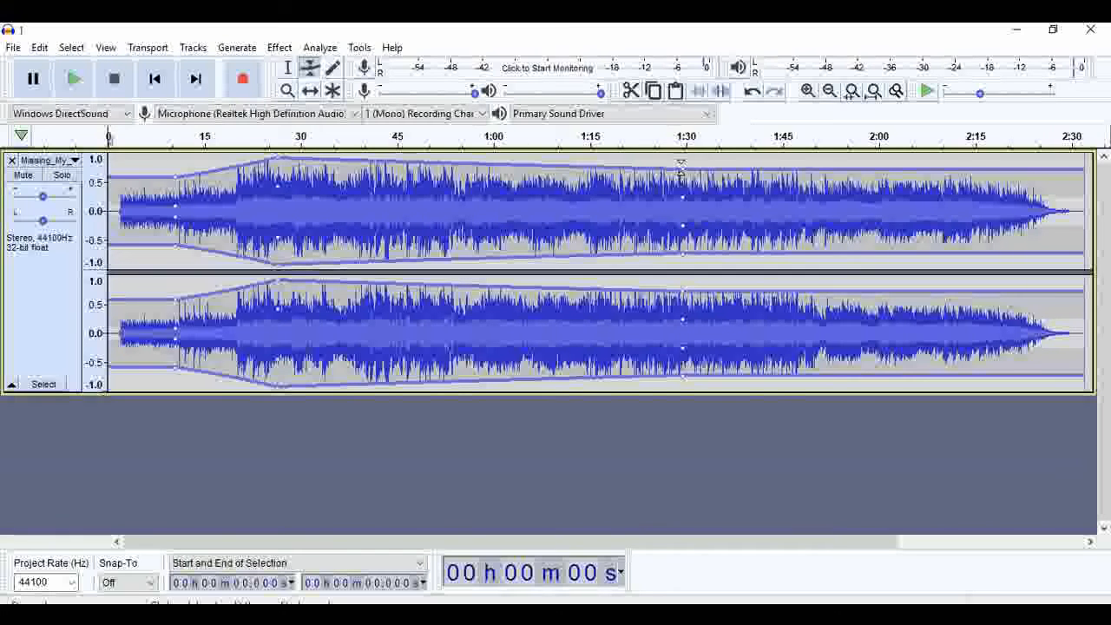
{"action": "left_click_drag", "start_coordinate": [682, 168], "coordinate": [682, 159]}
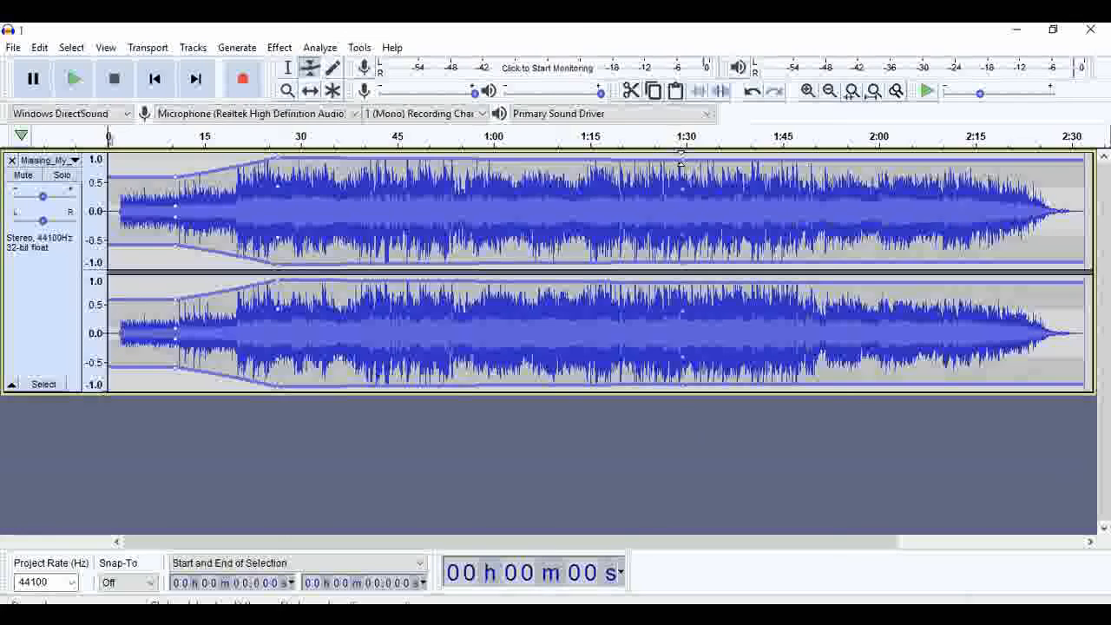
{"action": "left_click", "coordinate": [288, 70]}
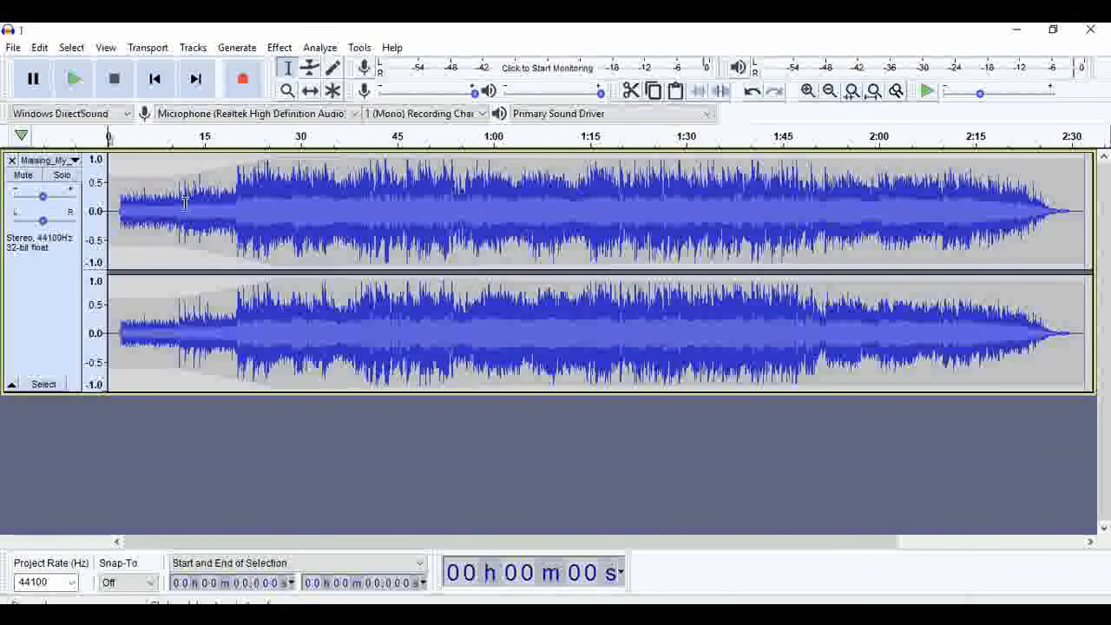
{"action": "left_click", "coordinate": [309, 68]}
{"action": "left_click_drag", "start_coordinate": [176, 180], "coordinate": [178, 163]}
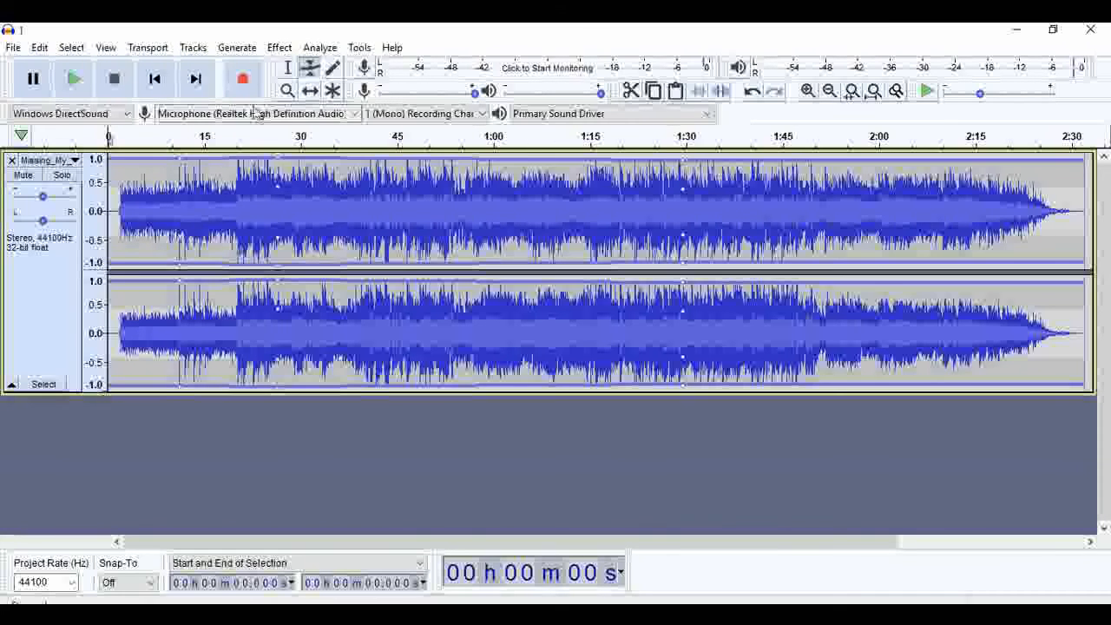
Step: Cut the later part of the song from about 1:06.954 to 2:30.235 and dismiss the notification
{"action": "left_click", "coordinate": [288, 73]}
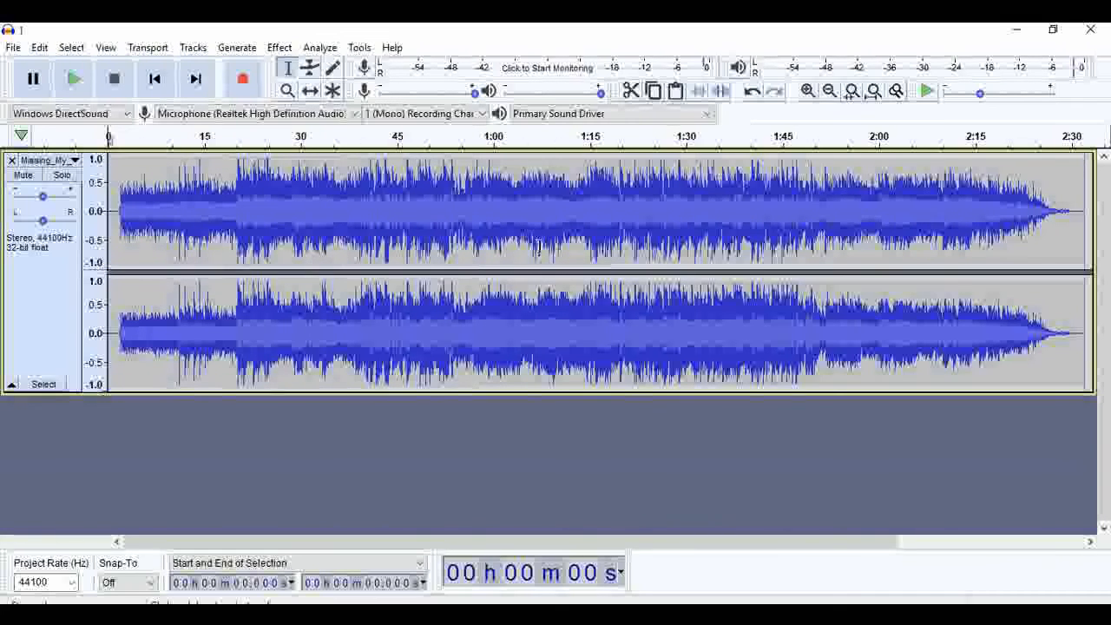
{"action": "left_click", "coordinate": [539, 163]}
{"action": "left_click_drag", "start_coordinate": [542, 164], "coordinate": [1085, 217]}
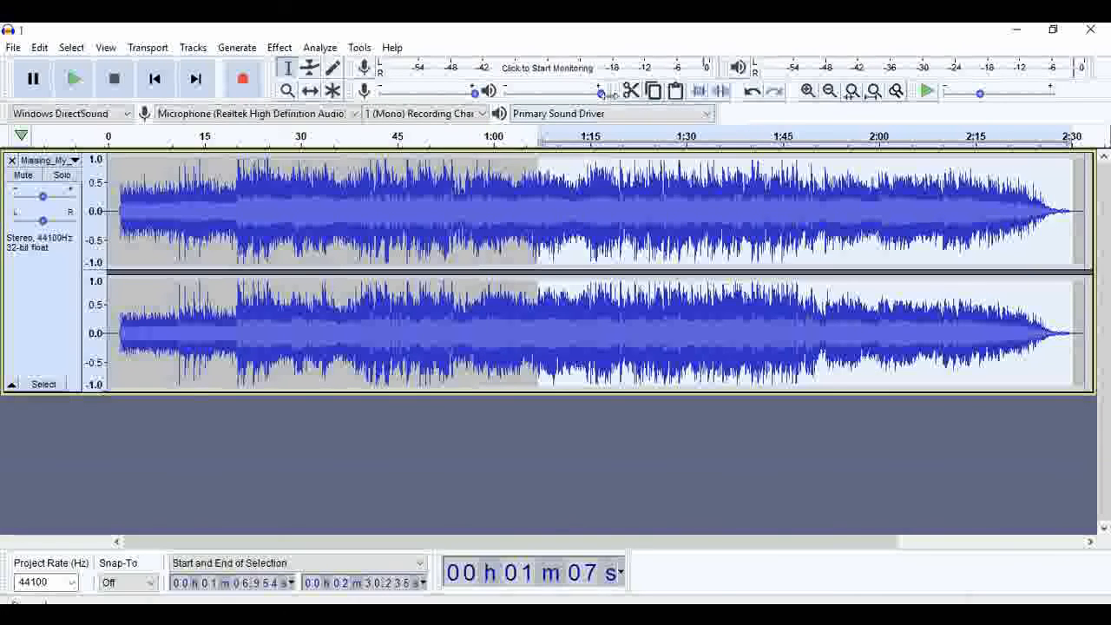
{"action": "left_click", "coordinate": [630, 92]}
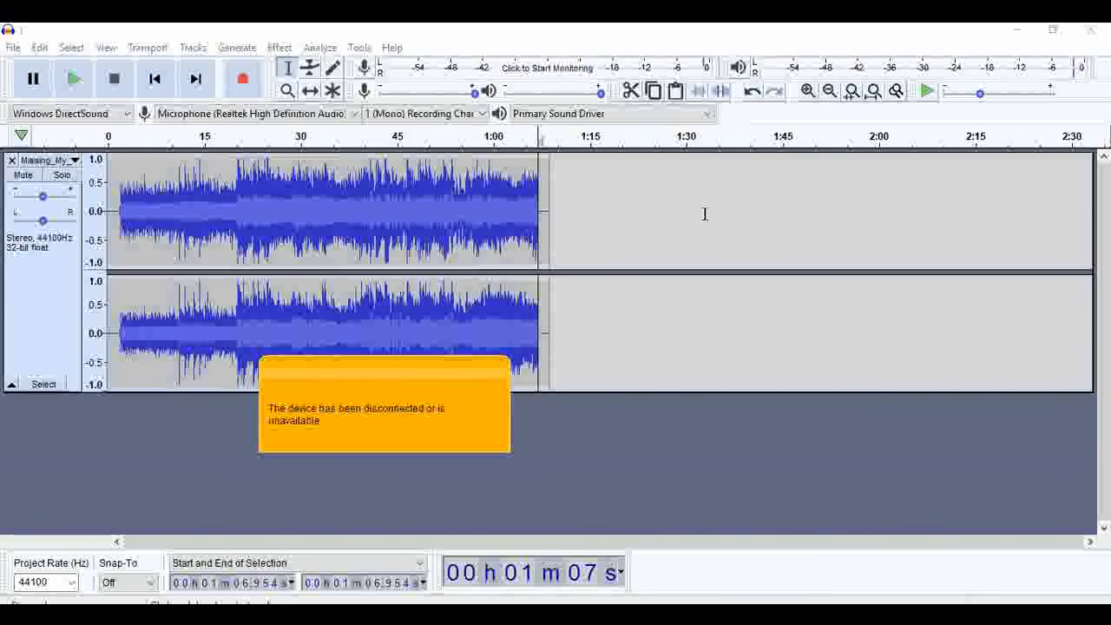
{"action": "left_click", "coordinate": [616, 471]}
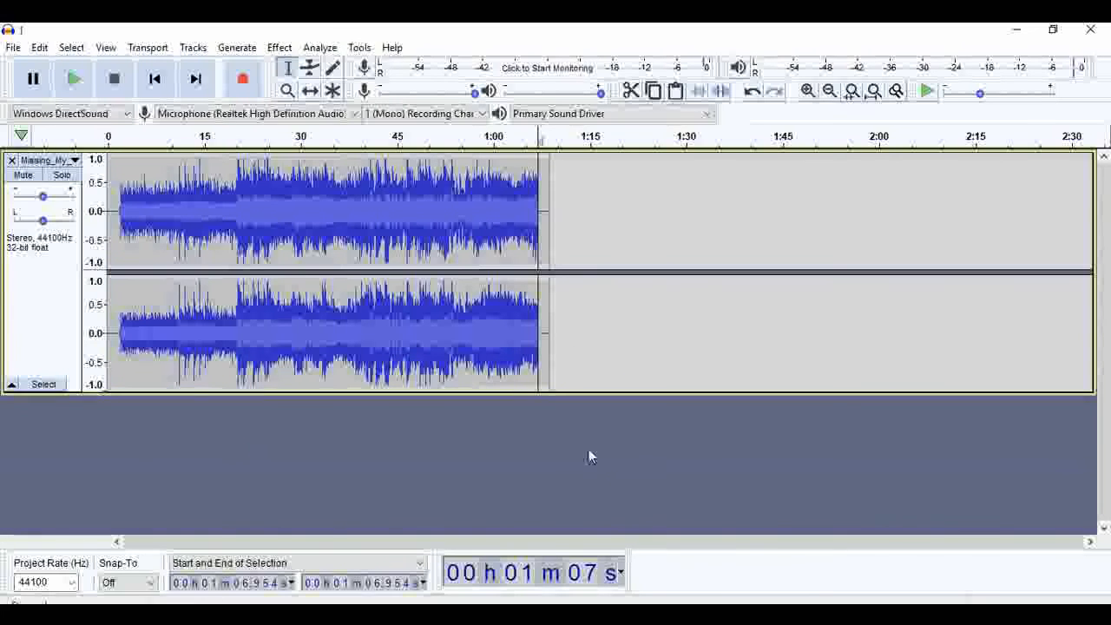
Step: Examine the waveform around 24 s in close-up with the Zoom tool and return to an overview of the track
{"action": "left_click", "coordinate": [288, 90]}
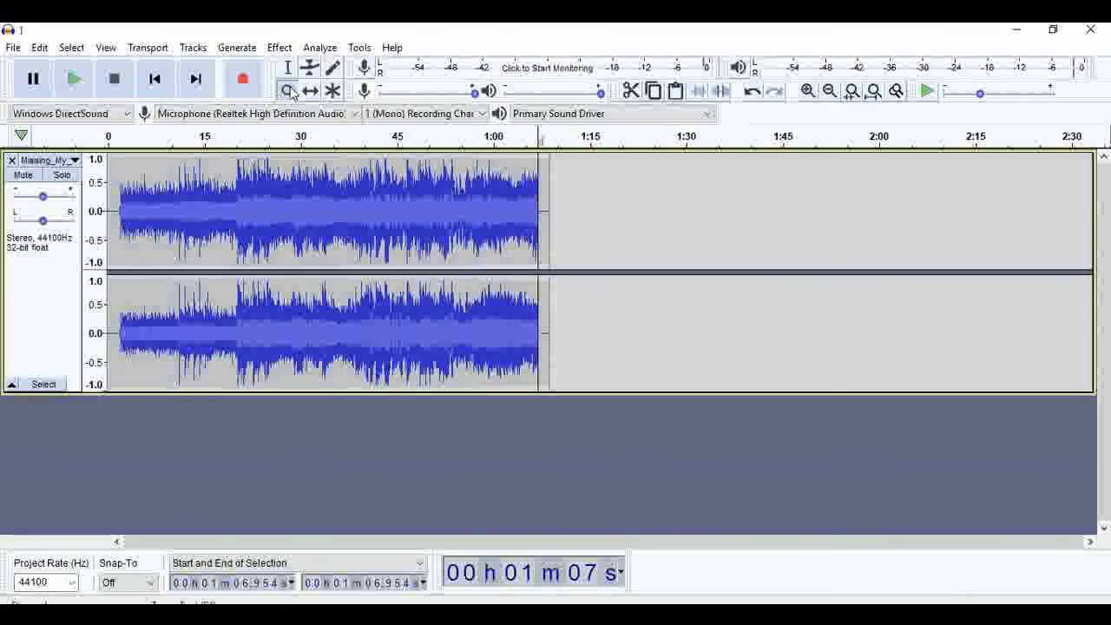
{"action": "left_click", "coordinate": [259, 209]}
{"action": "left_click", "coordinate": [259, 209]}
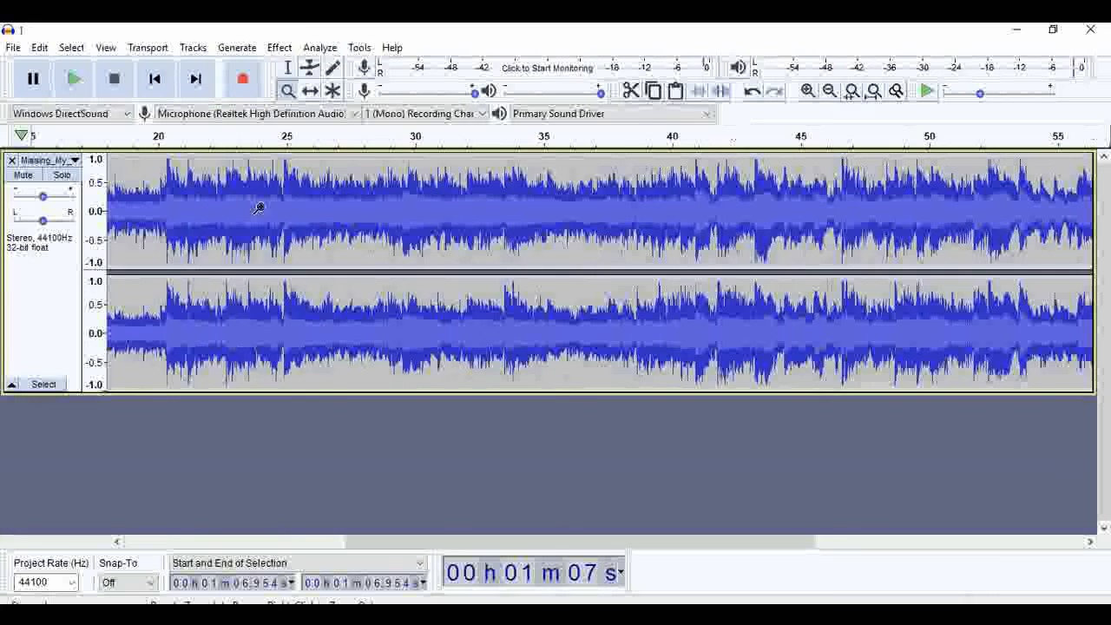
{"action": "left_click", "coordinate": [259, 208]}
{"action": "left_click", "coordinate": [259, 209]}
{"action": "right_click", "coordinate": [259, 208]}
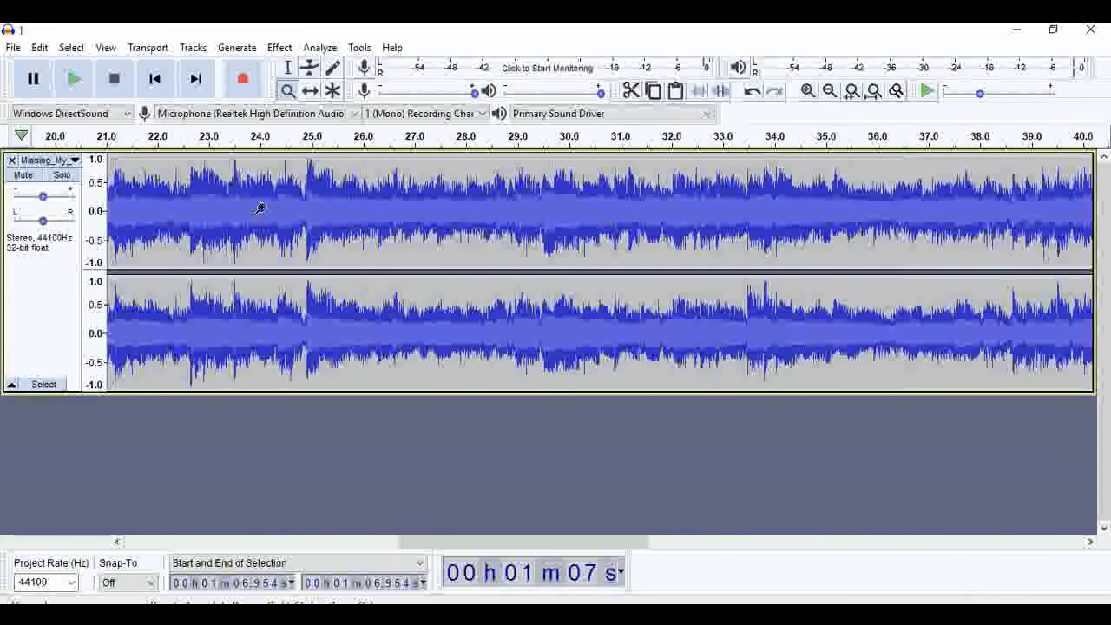
{"action": "right_click", "coordinate": [258, 209]}
{"action": "right_click", "coordinate": [258, 208]}
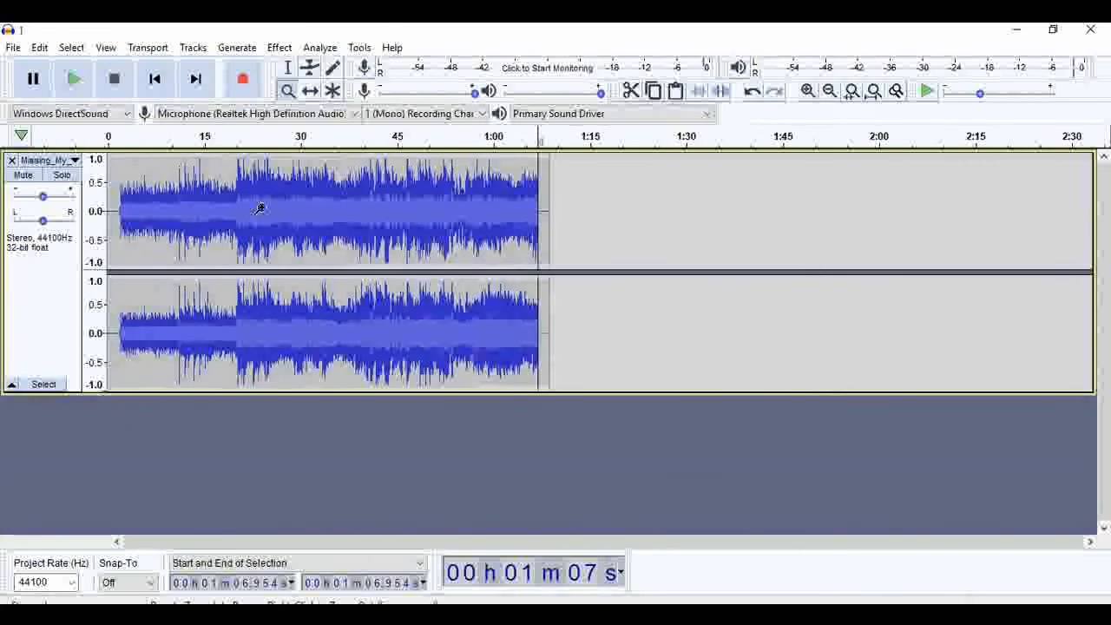
{"action": "right_click", "coordinate": [258, 208]}
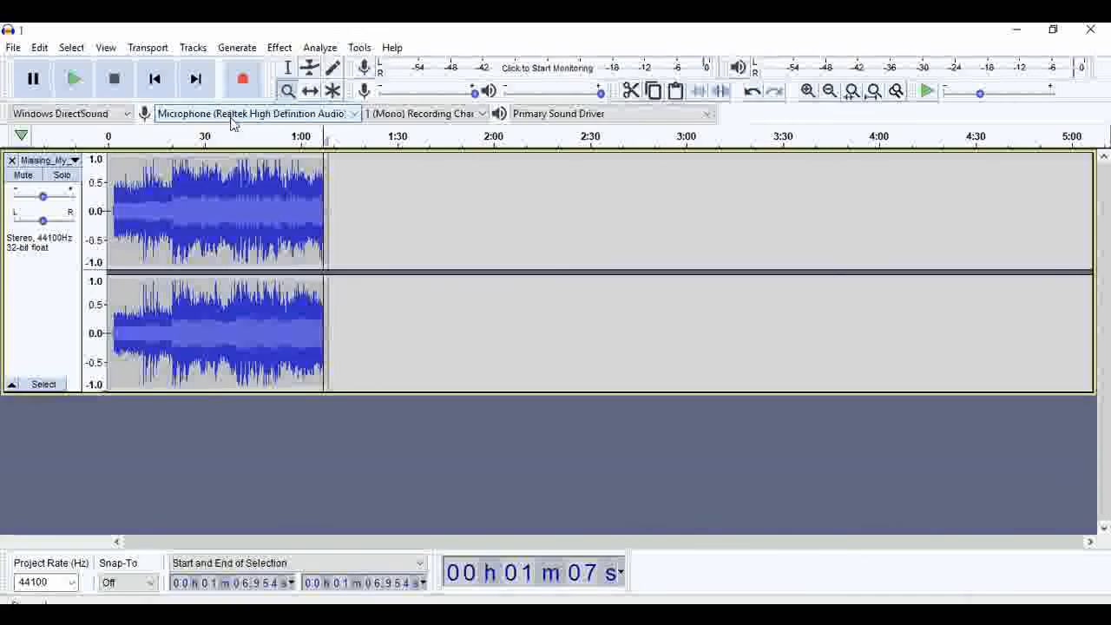
Step: Cut the remaining audio from about 35.945 s to 1:13.409
{"action": "left_click", "coordinate": [287, 68]}
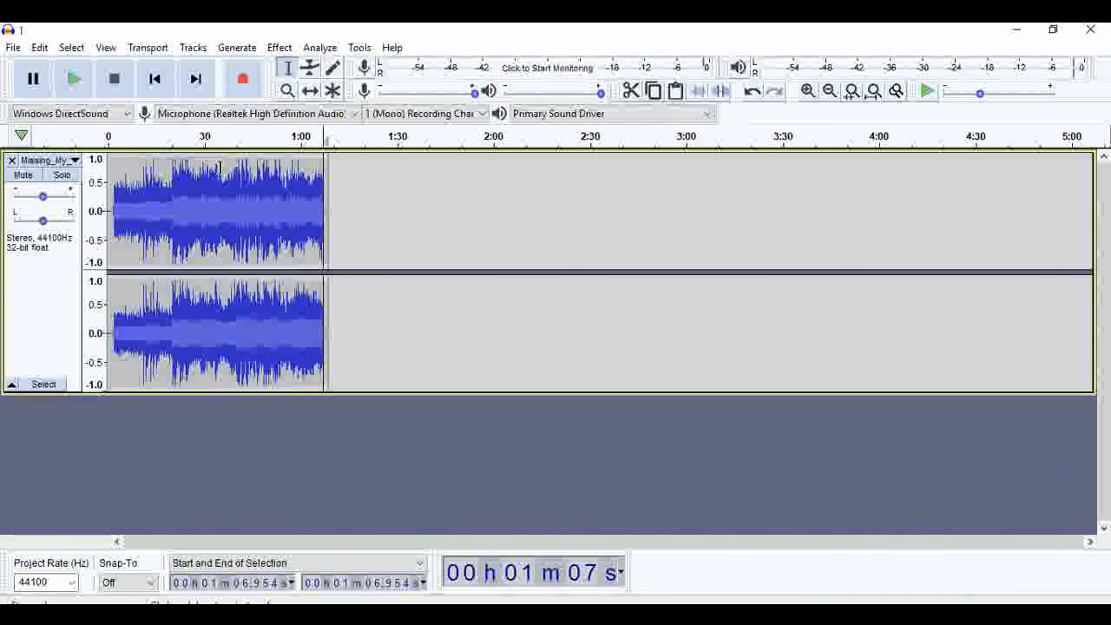
{"action": "left_click_drag", "start_coordinate": [222, 163], "coordinate": [334, 184]}
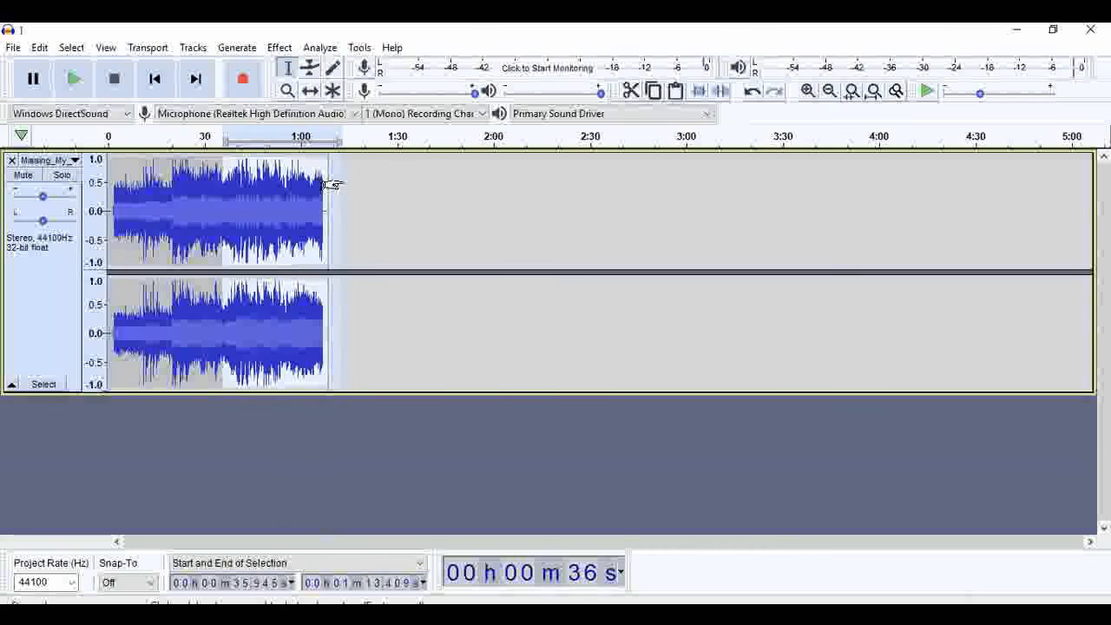
{"action": "left_click", "coordinate": [631, 92]}
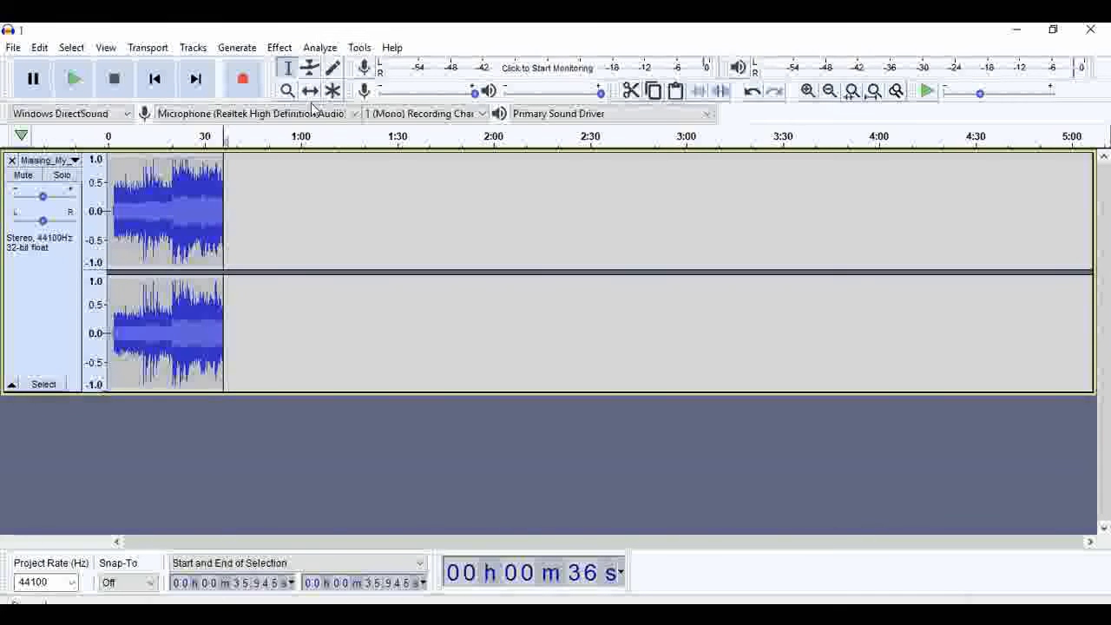
Step: Move the song clip about 0.85 s earlier with the Time Shift tool, so its music starts at about 1.2 s
{"action": "left_click", "coordinate": [287, 91]}
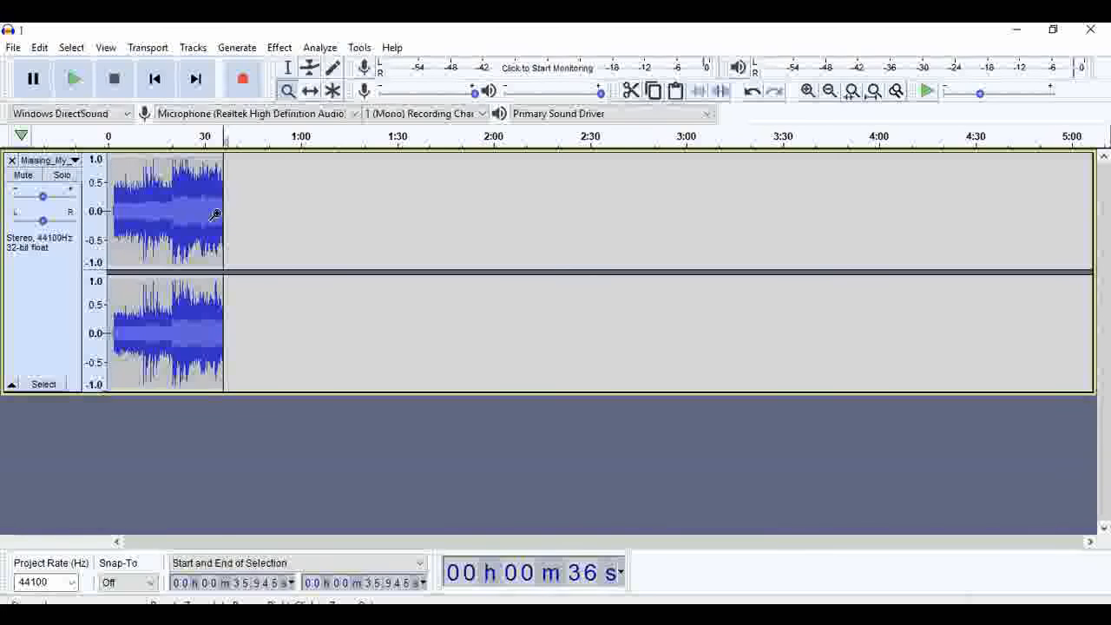
{"action": "left_click", "coordinate": [214, 214]}
{"action": "left_click", "coordinate": [214, 215]}
{"action": "left_click", "coordinate": [214, 215]}
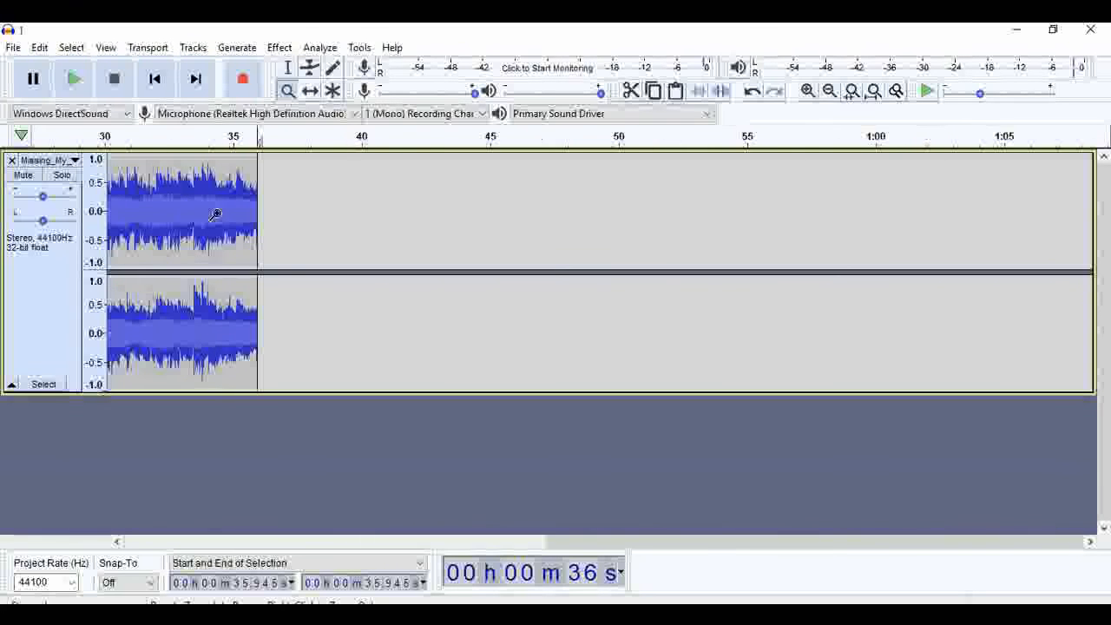
{"action": "left_click", "coordinate": [215, 215]}
{"action": "left_click", "coordinate": [215, 214]}
{"action": "left_click", "coordinate": [214, 215]}
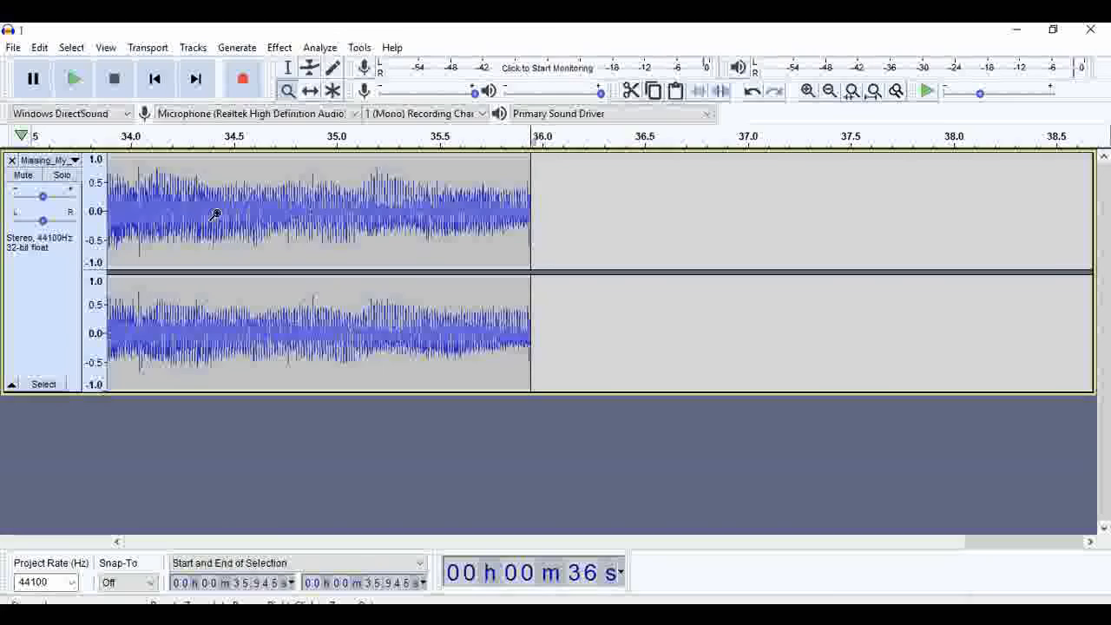
{"action": "left_click_drag", "start_coordinate": [1017, 549], "coordinate": [399, 518]}
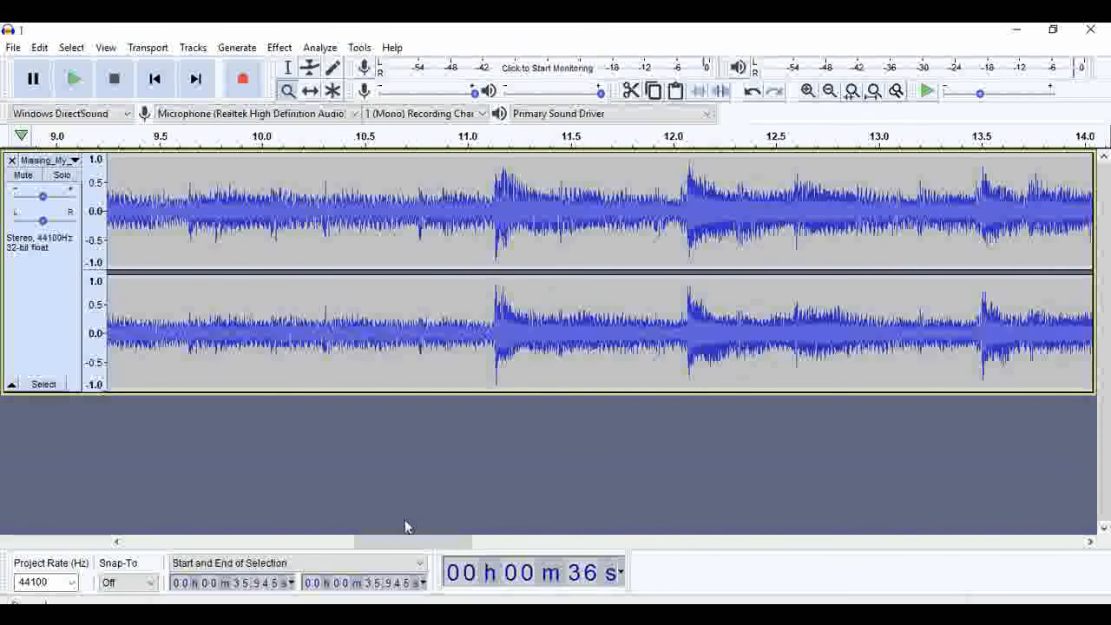
{"action": "left_click_drag", "start_coordinate": [417, 545], "coordinate": [175, 545]}
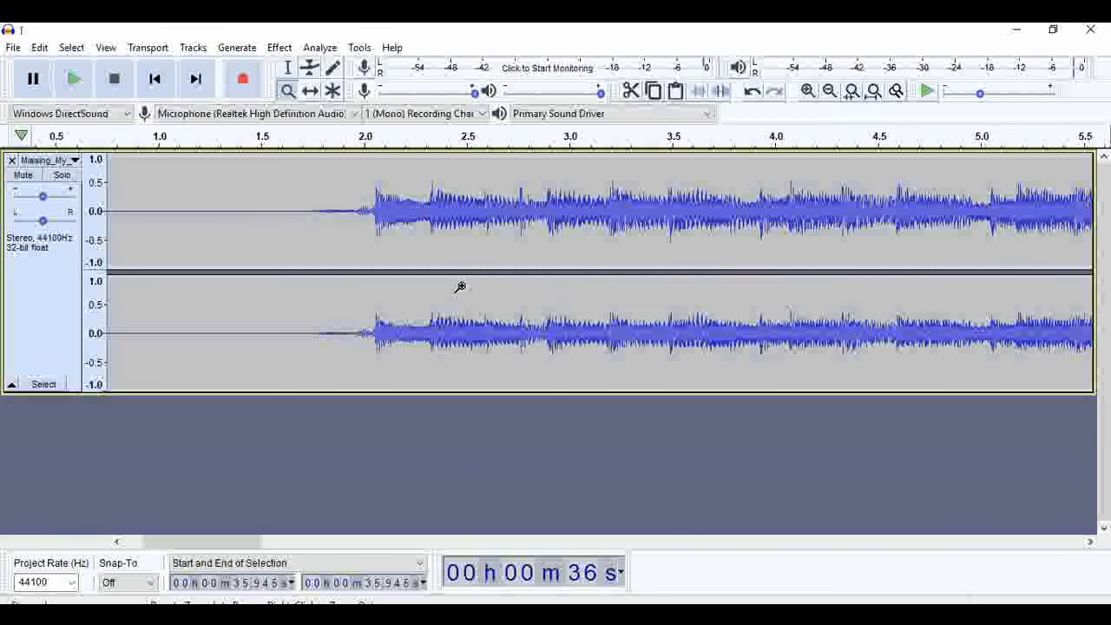
{"action": "left_click", "coordinate": [310, 91]}
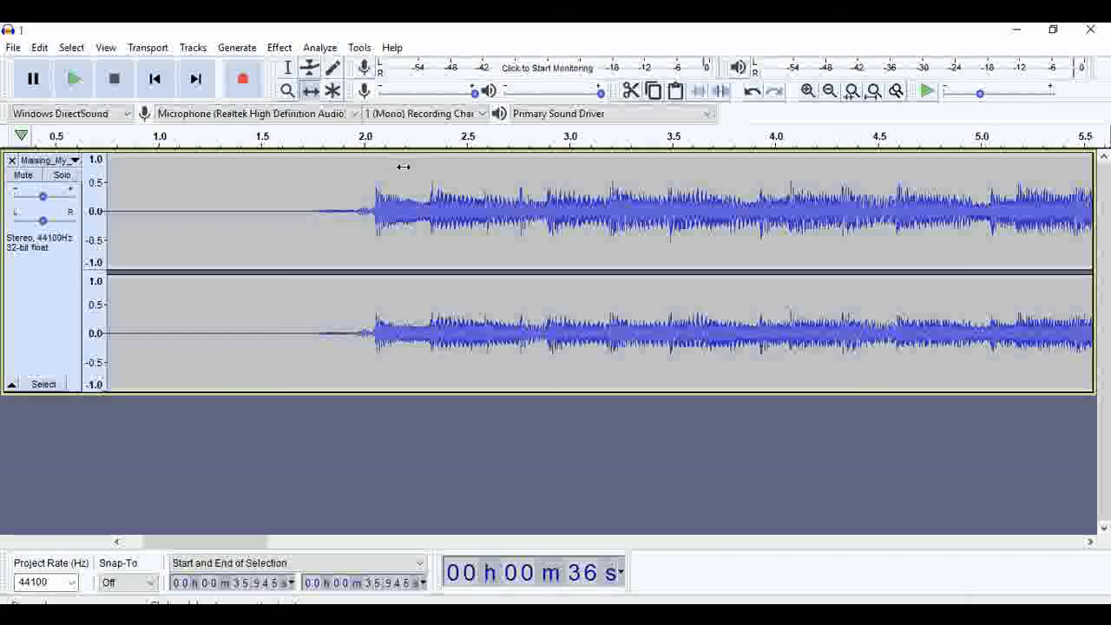
{"action": "left_click_drag", "start_coordinate": [405, 167], "coordinate": [229, 165]}
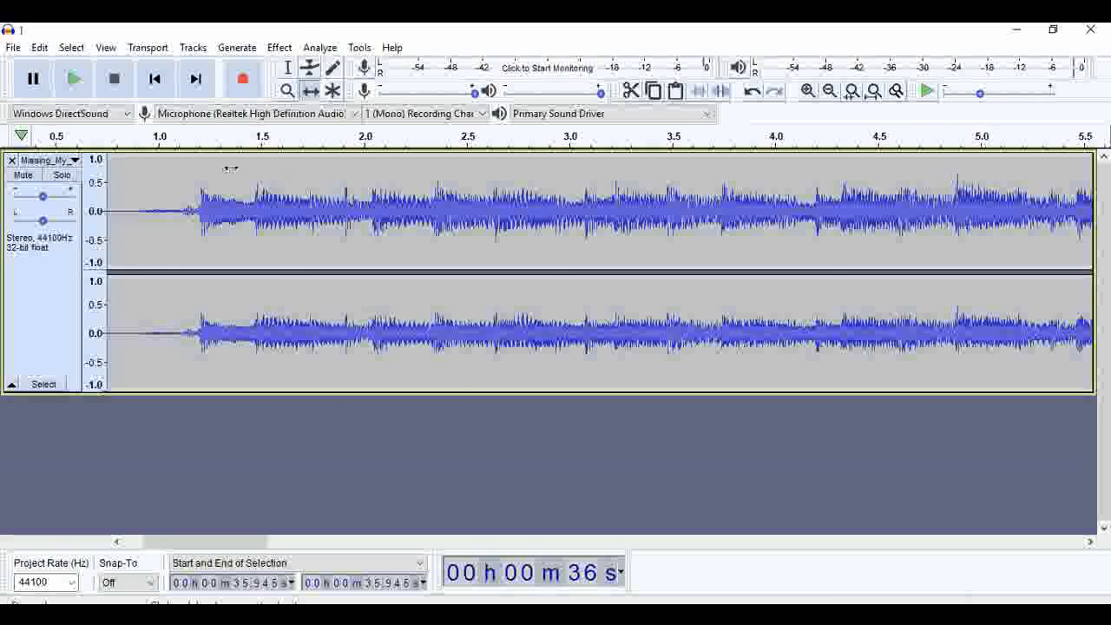
Step: Zoom out until the whole shifted clip can be viewed on a timeline reaching 2:30
{"action": "left_click", "coordinate": [288, 70]}
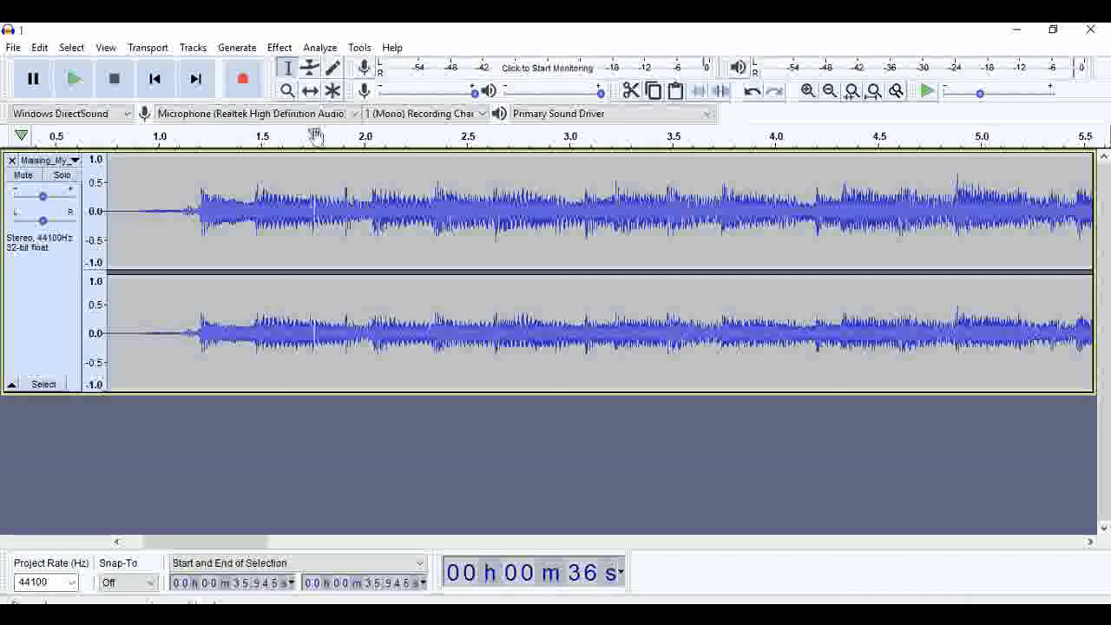
{"action": "left_click", "coordinate": [287, 90]}
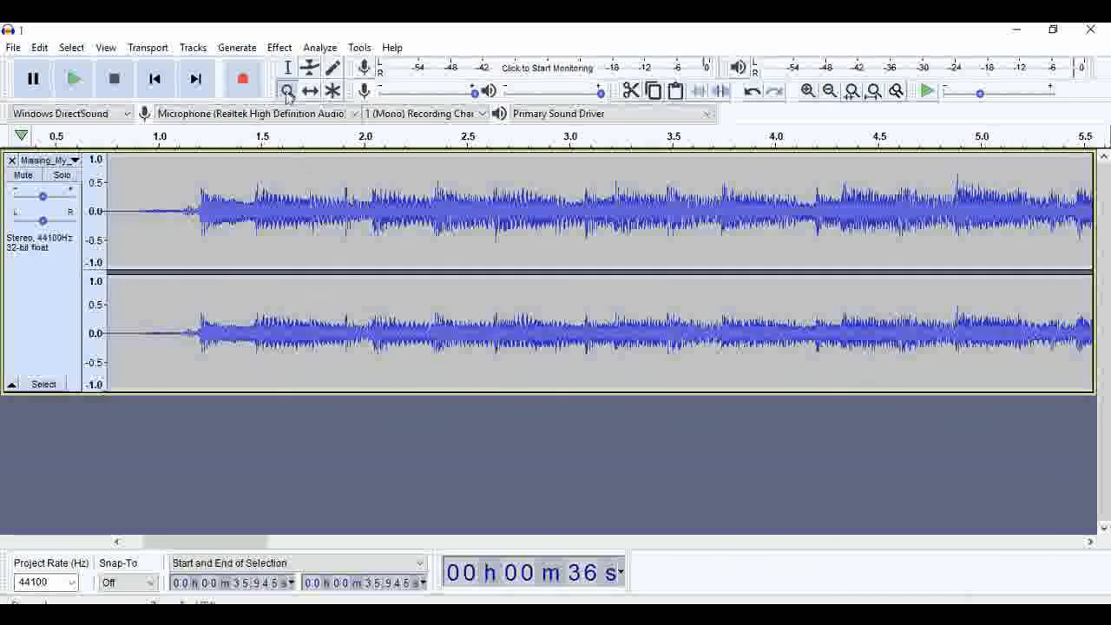
{"action": "right_click", "coordinate": [323, 174]}
{"action": "right_click", "coordinate": [323, 174]}
{"action": "right_click", "coordinate": [326, 174]}
{"action": "right_click", "coordinate": [326, 173]}
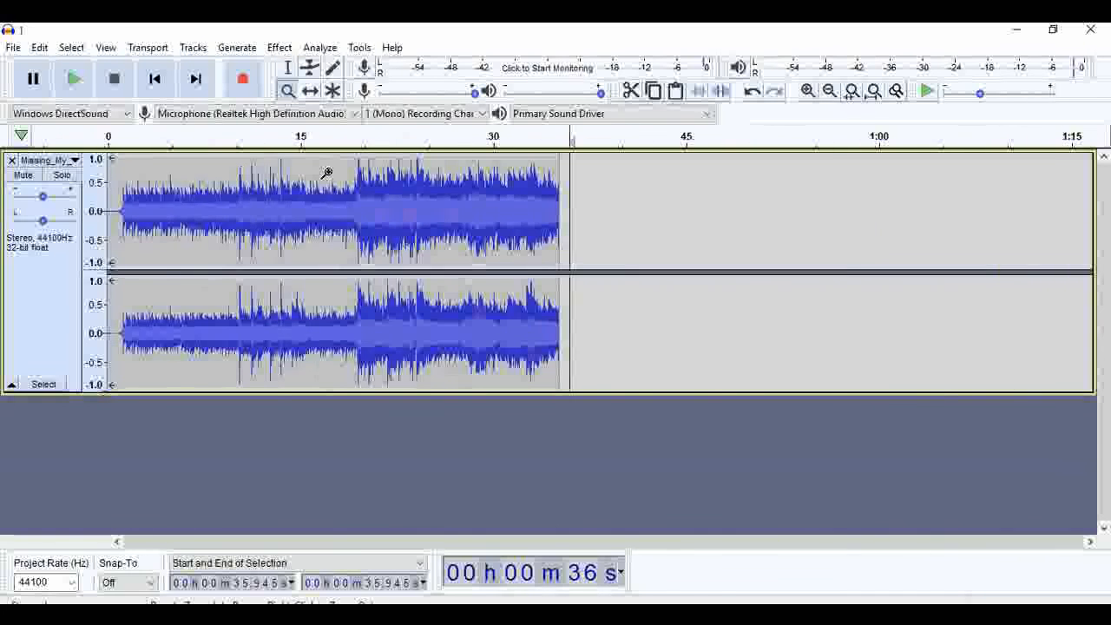
{"action": "right_click", "coordinate": [327, 174]}
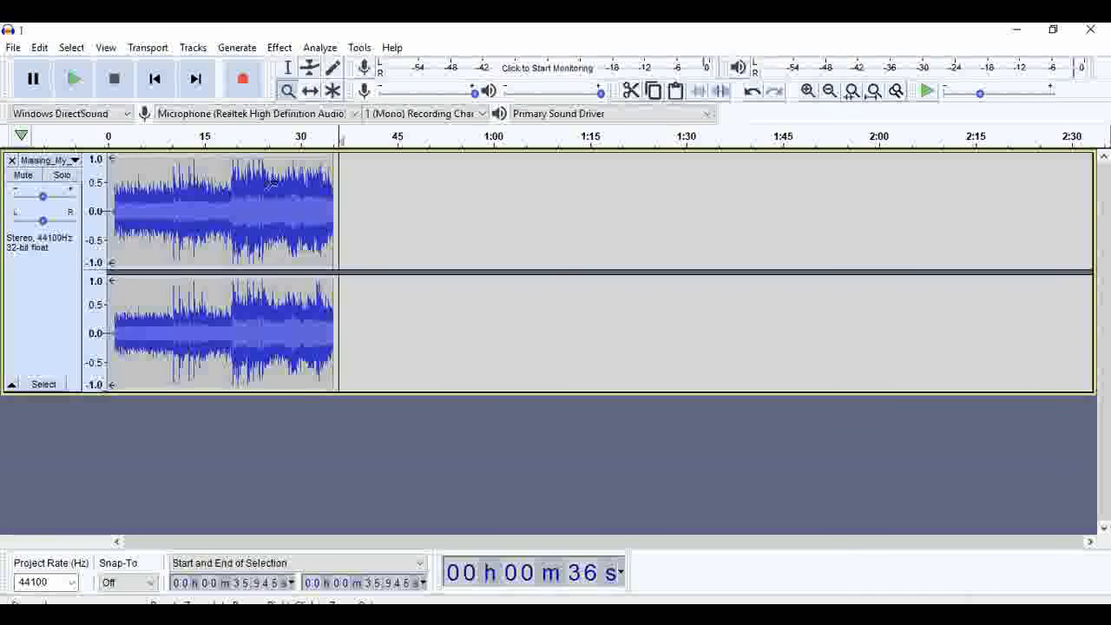